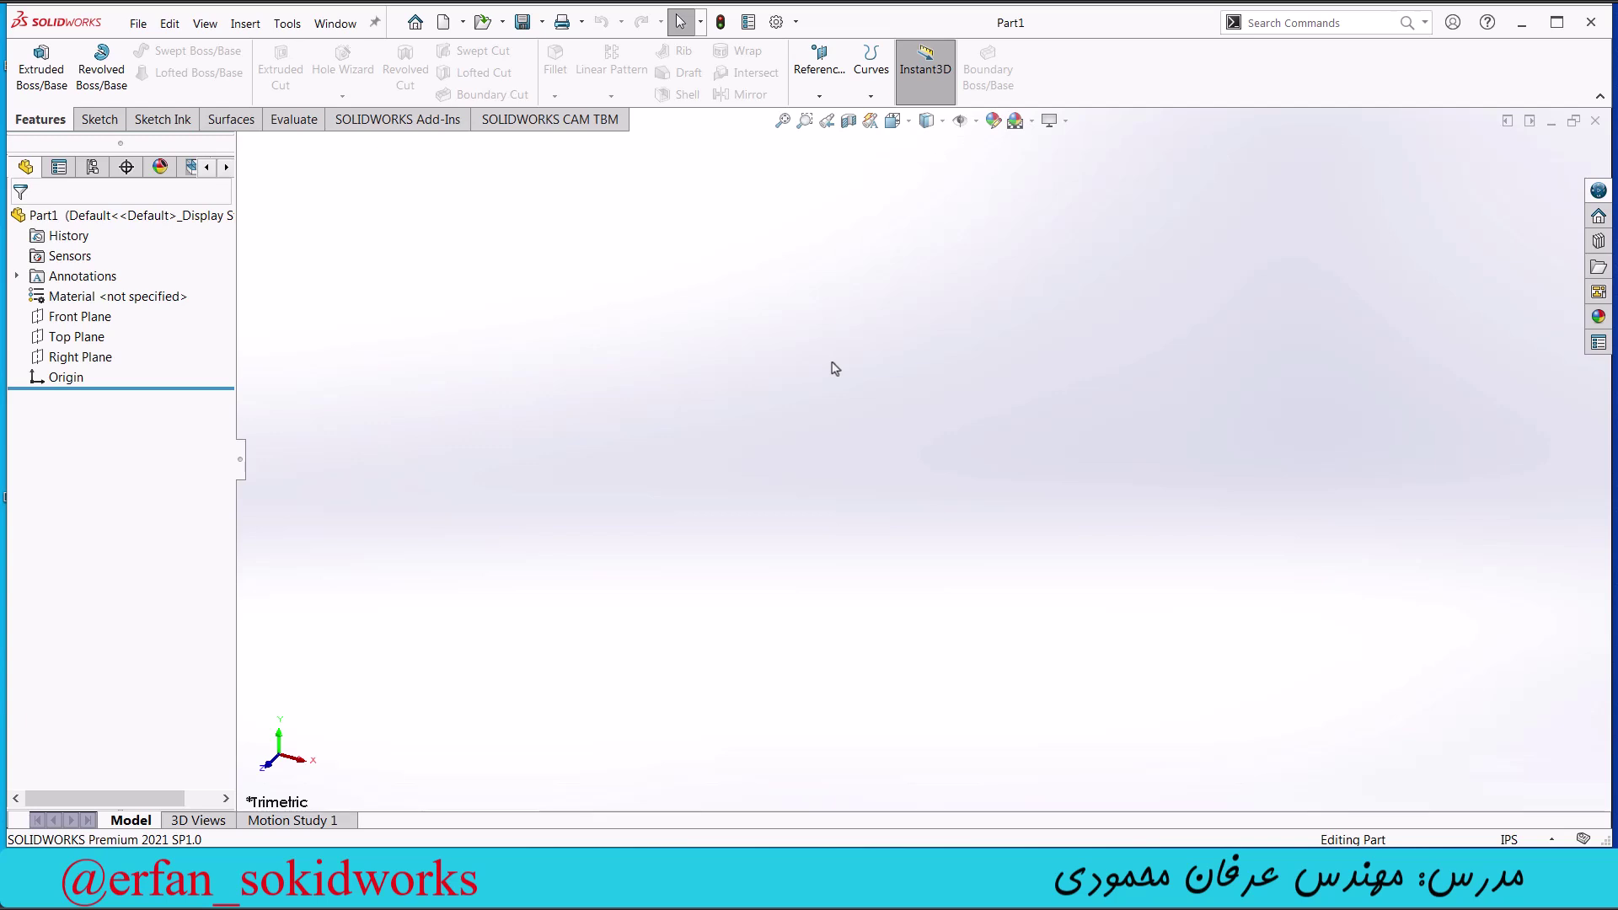
pyautogui.click(287, 23)
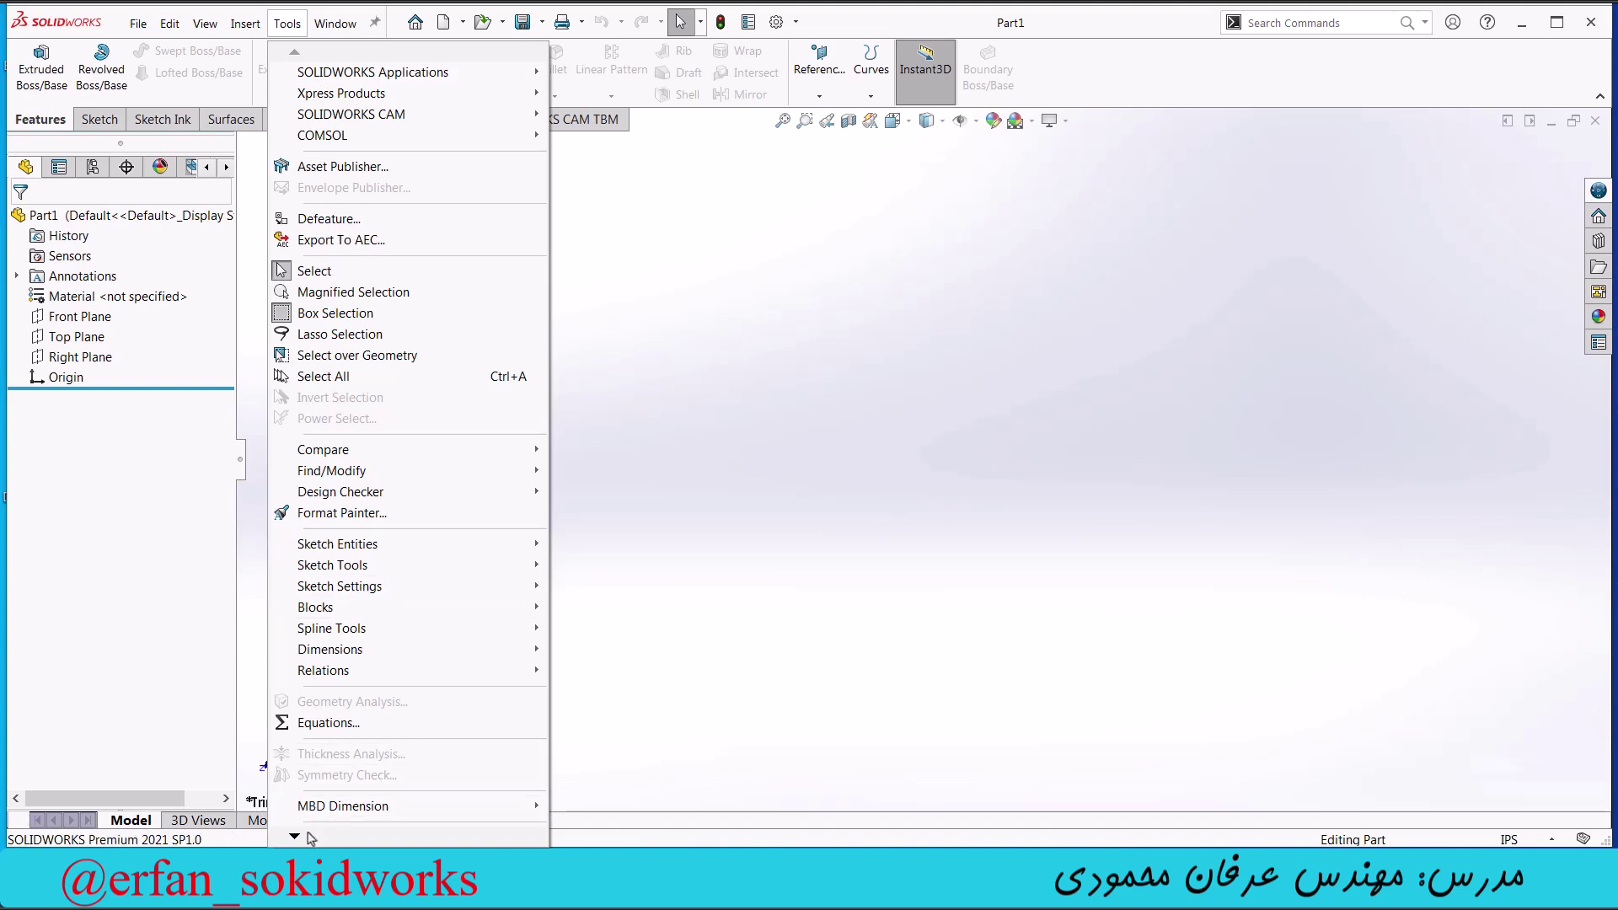
pyautogui.moveTo(299, 838)
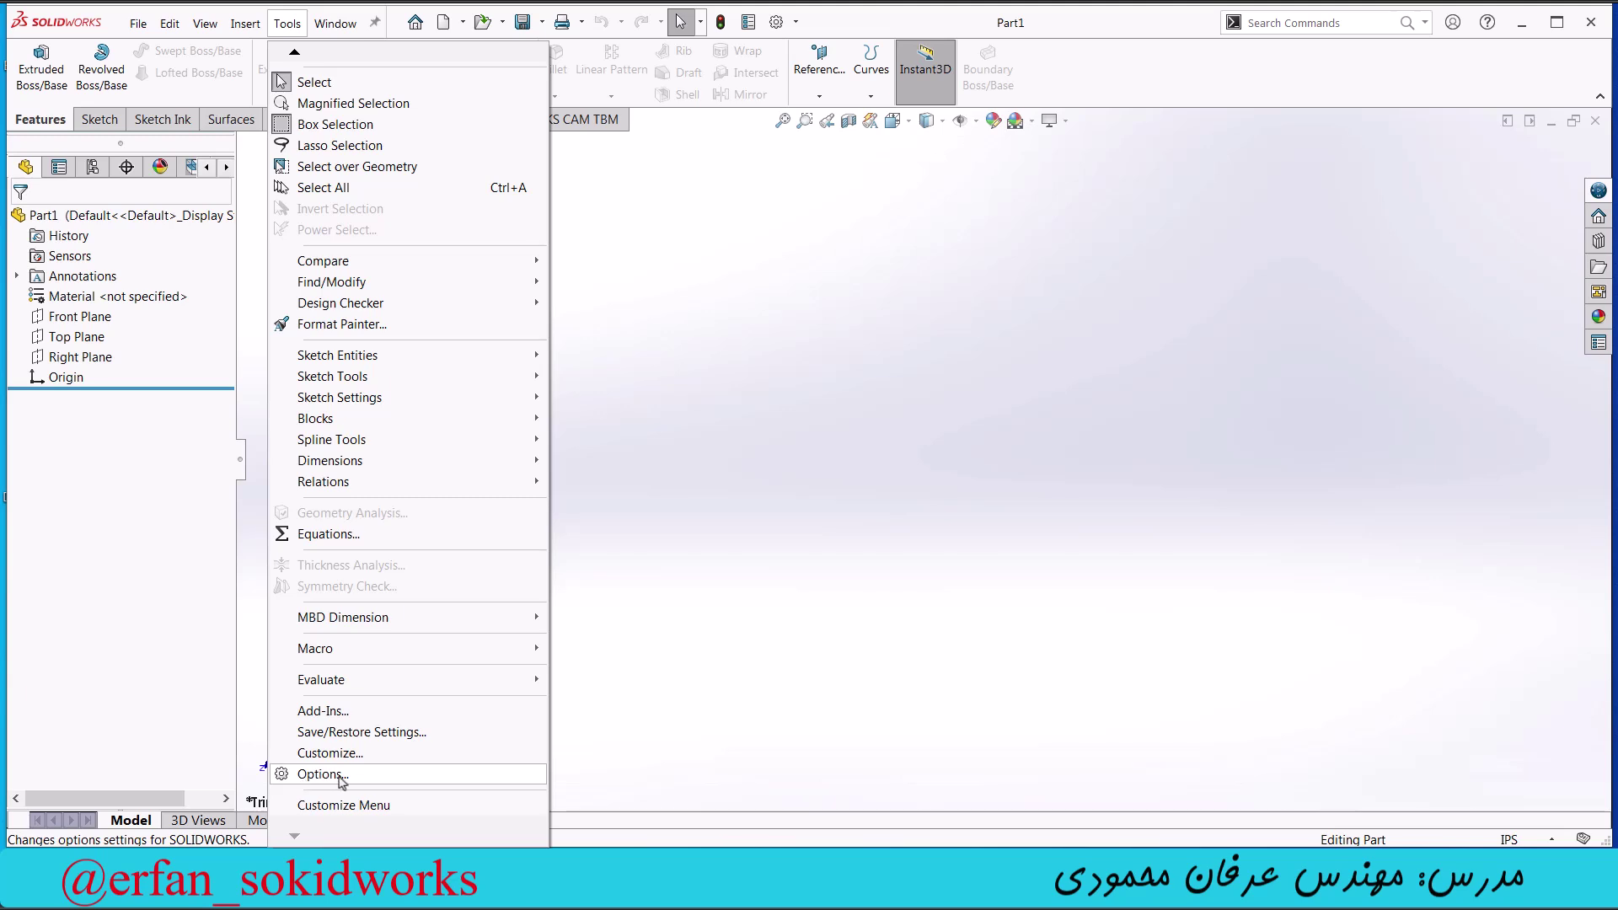
pyautogui.click(320, 774)
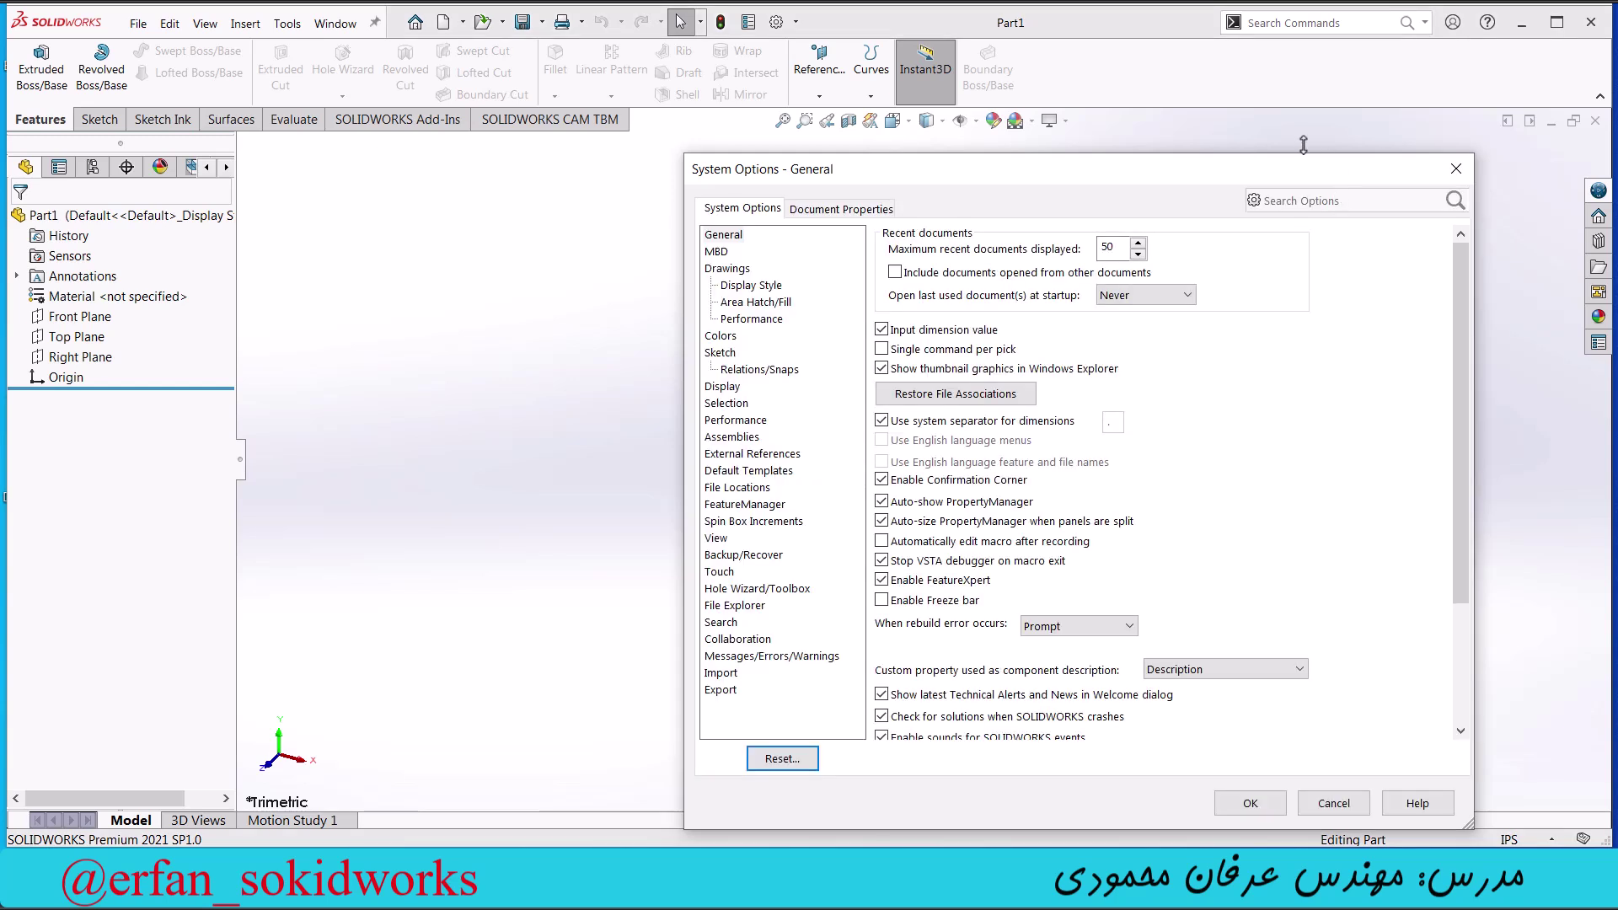
pyautogui.click(1455, 168)
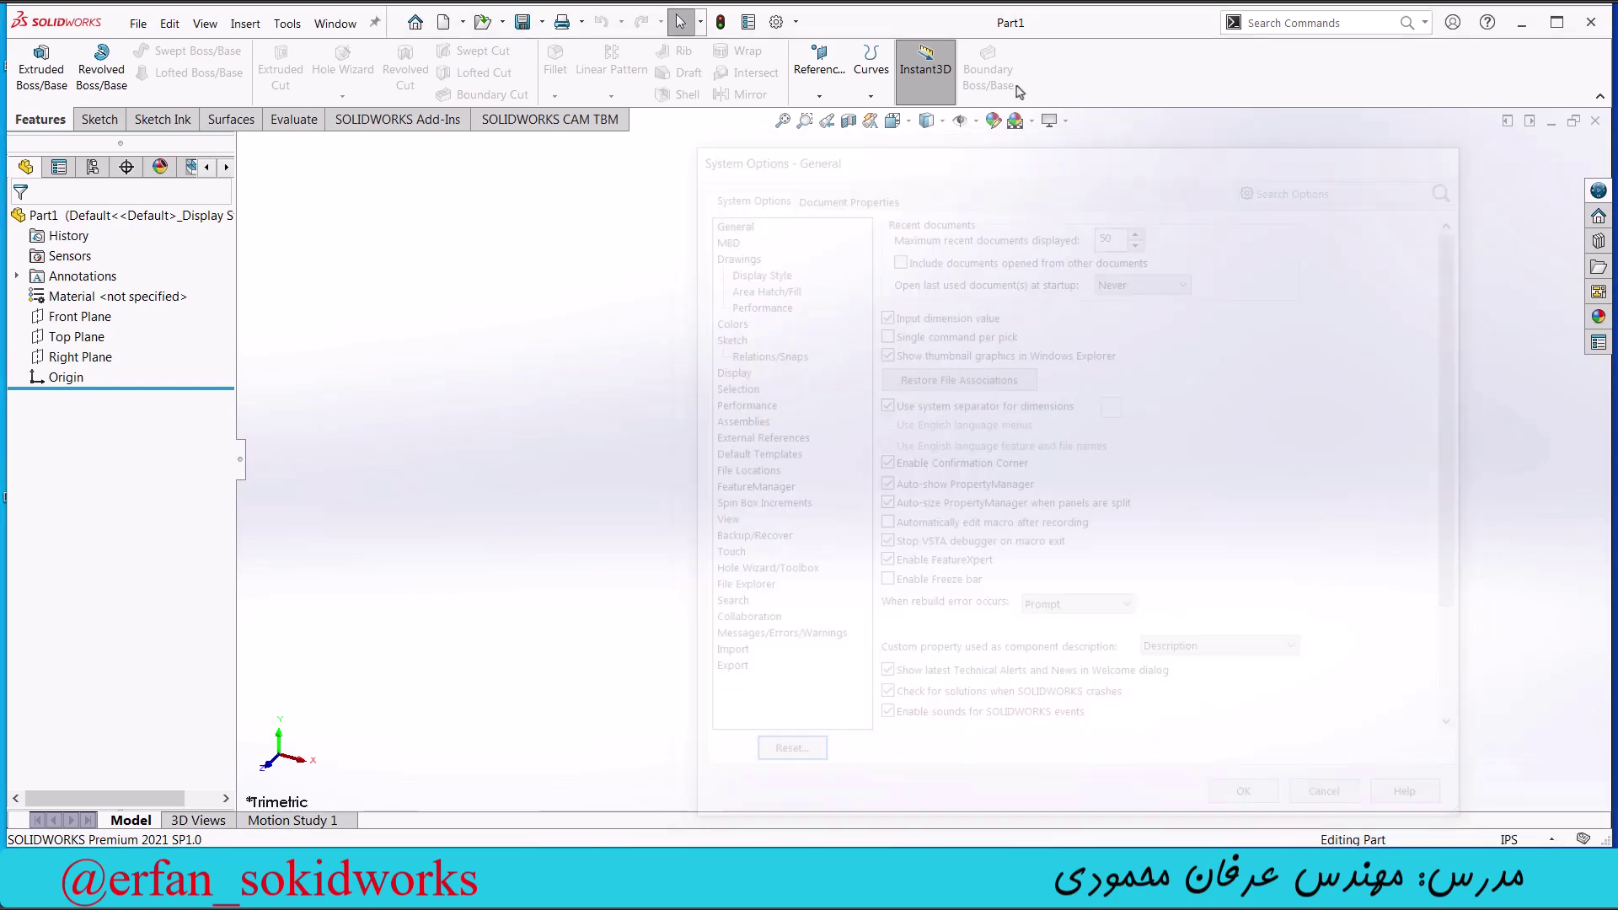
# Open the system options and display the file locations for Document Templates.
pyautogui.click(796, 21)
pyautogui.click(814, 50)
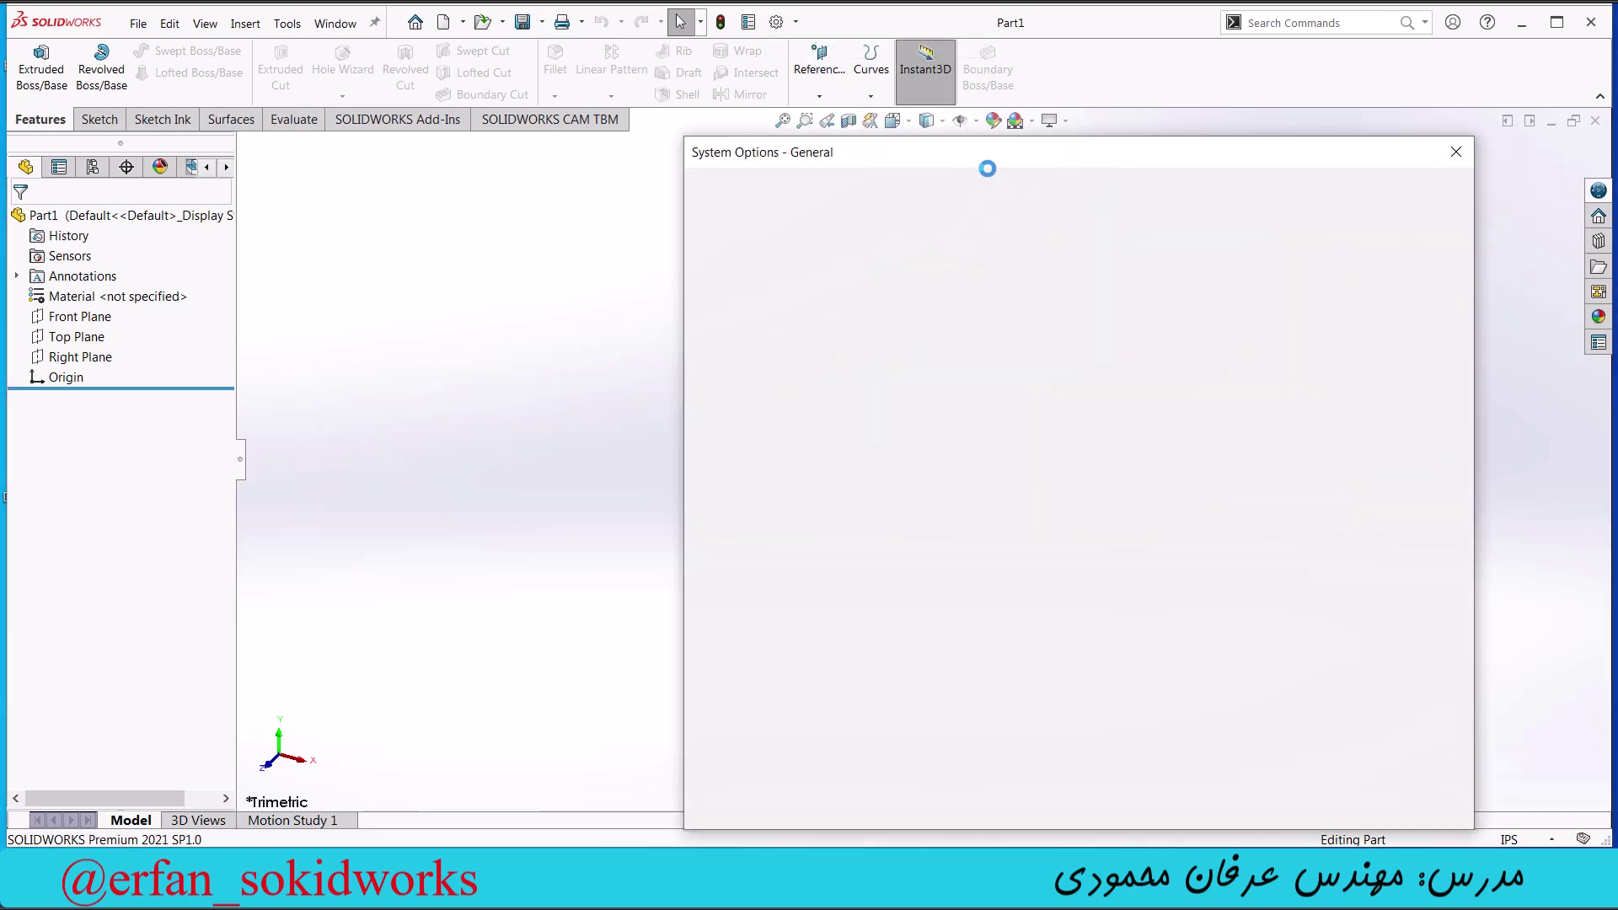
pyautogui.moveTo(1004, 160); pyautogui.dragTo(835, 122)
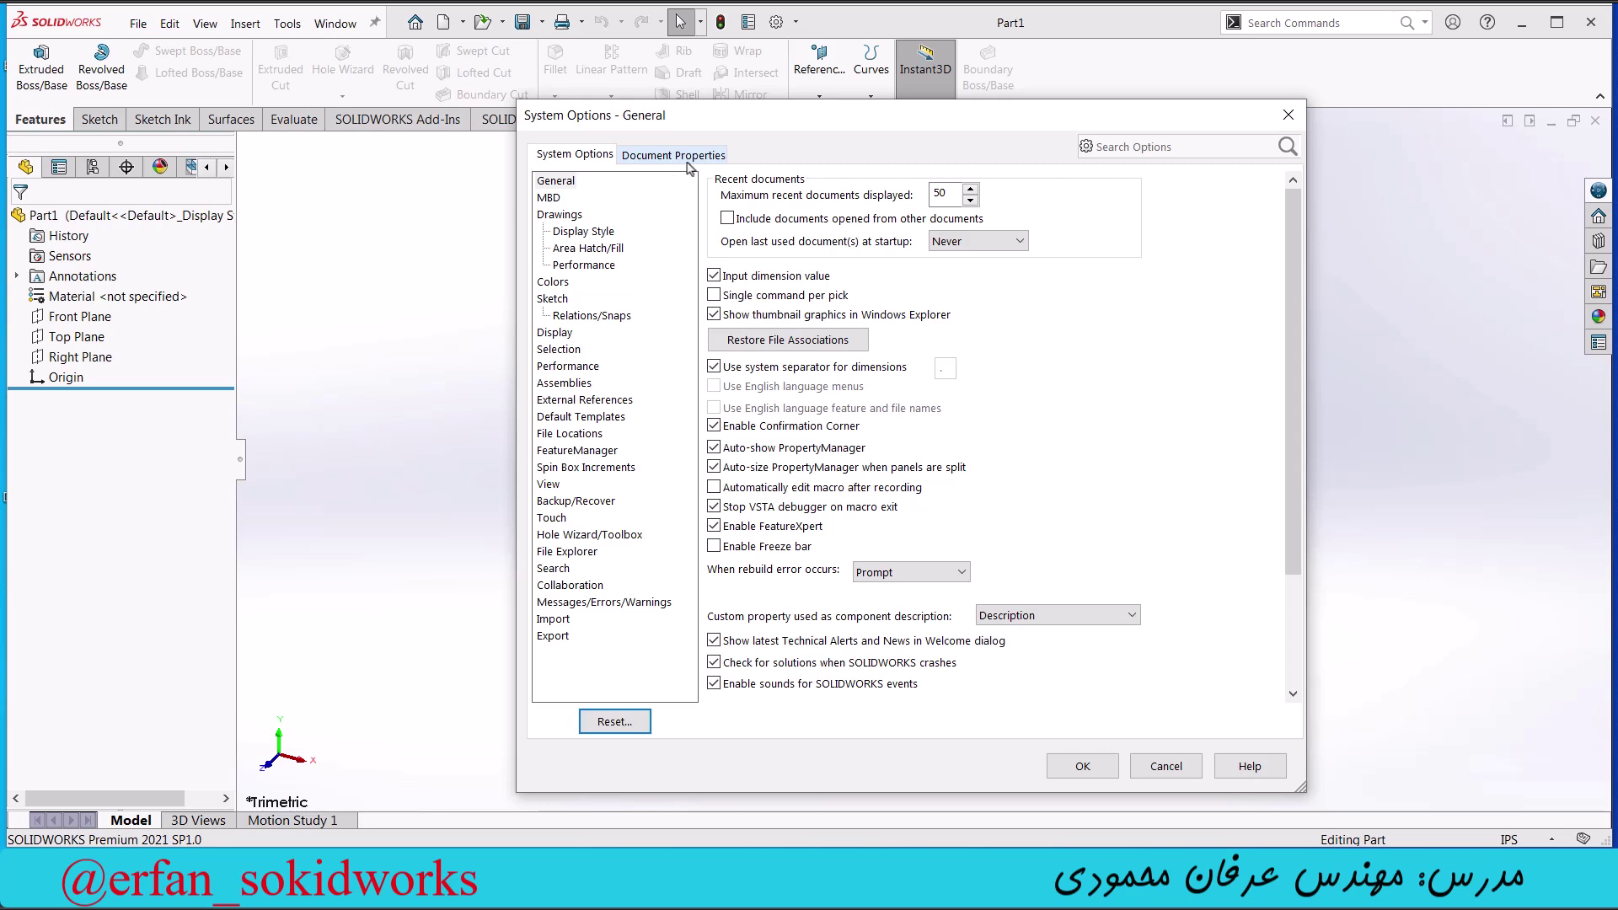
pyautogui.click(554, 158)
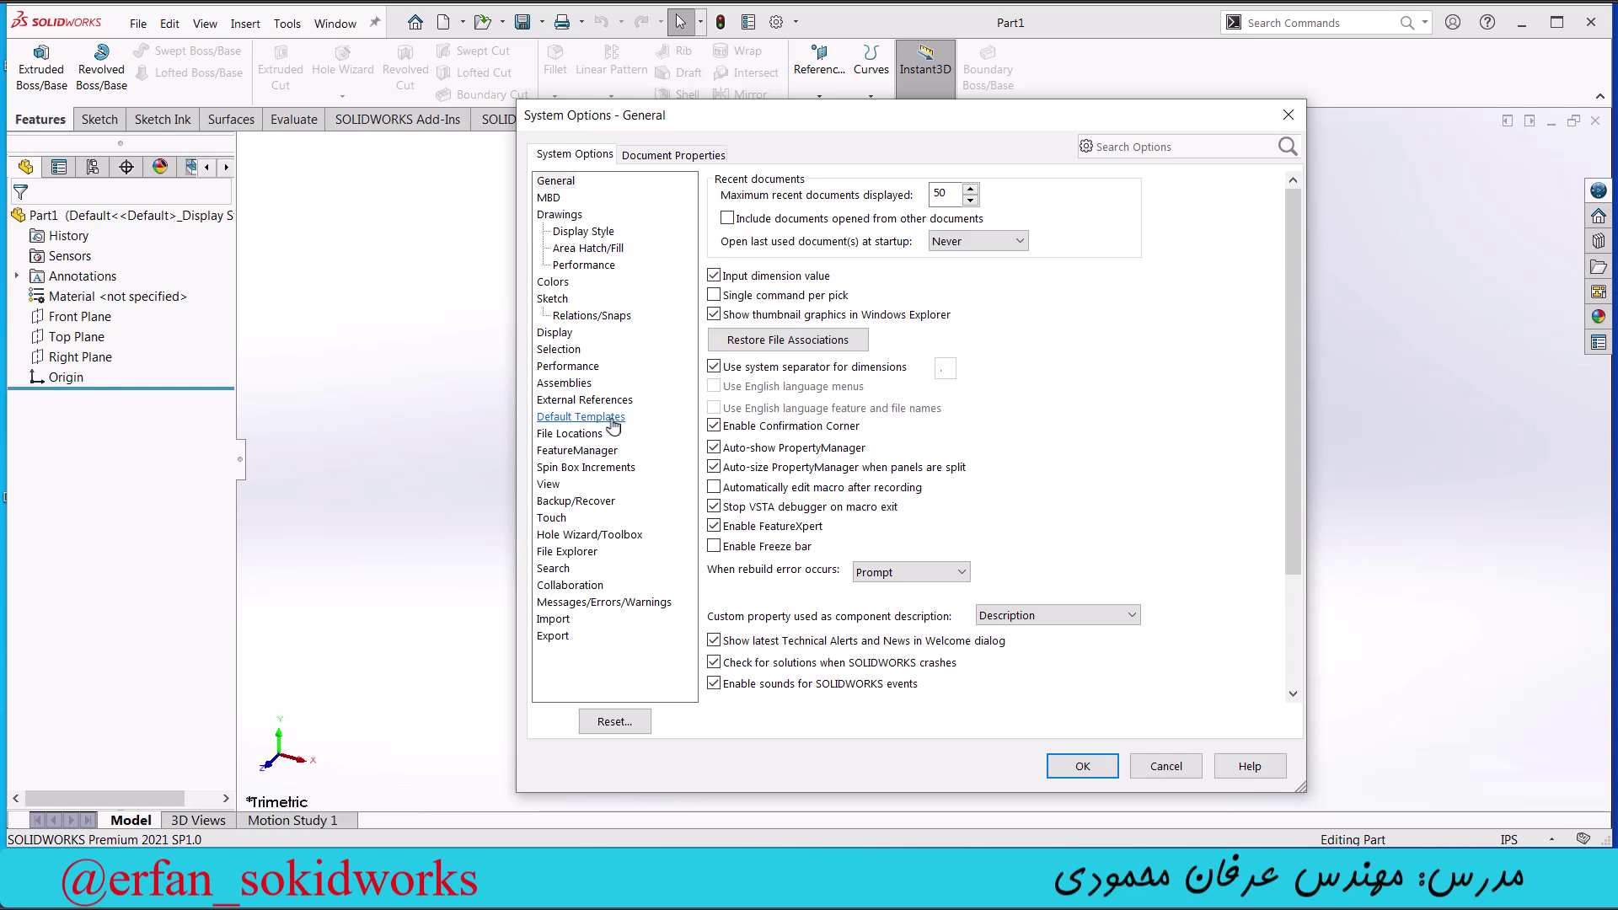
pyautogui.click(573, 435)
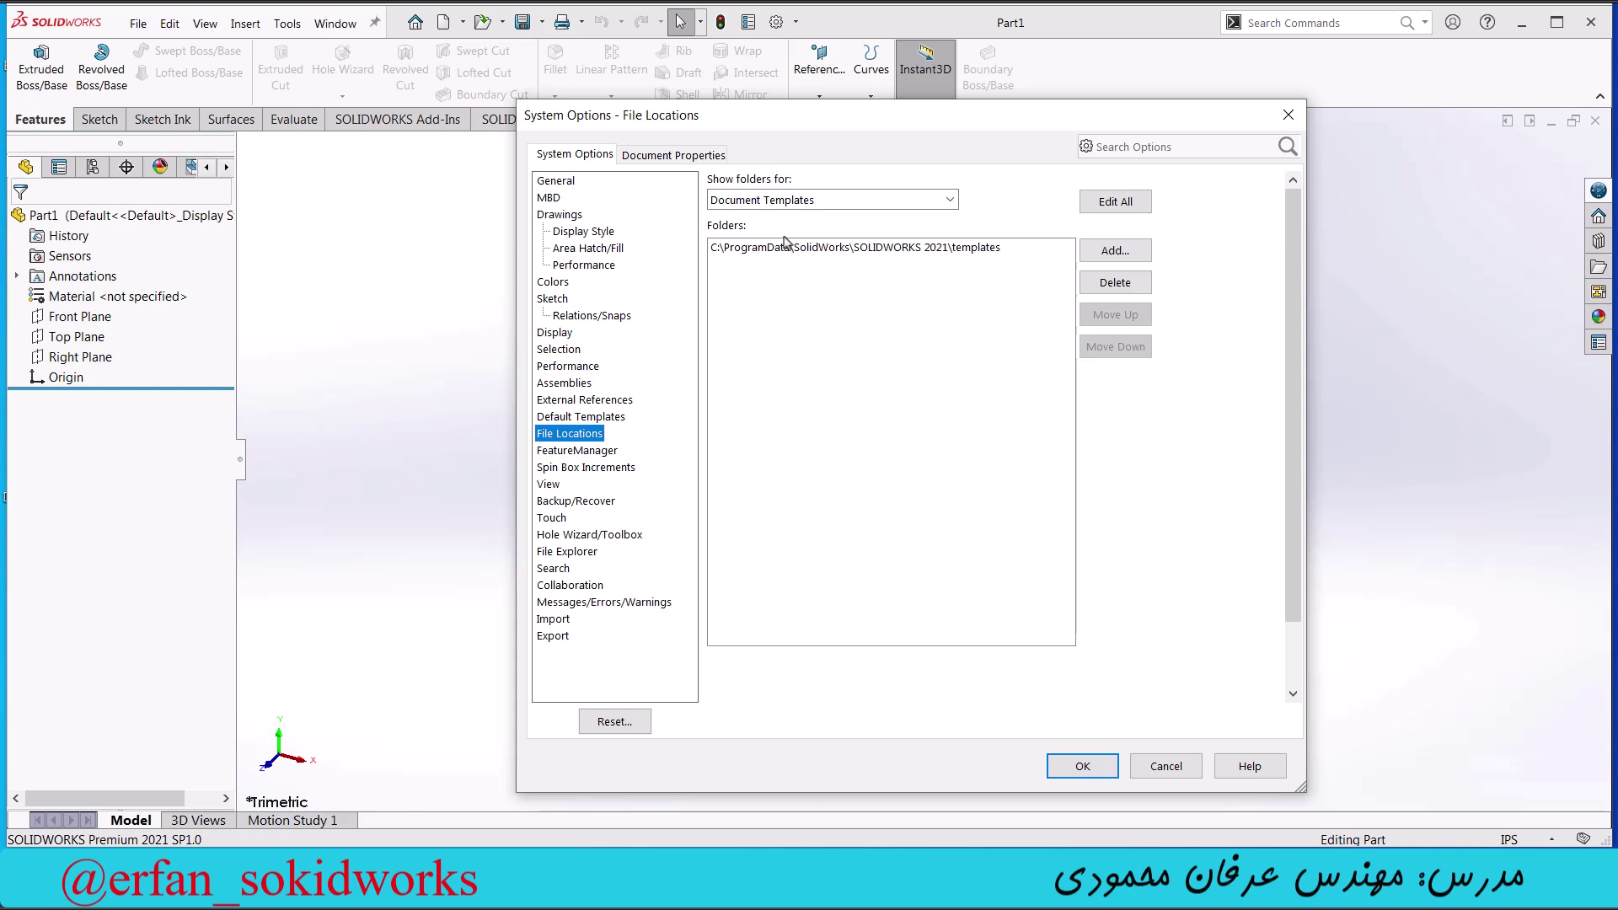
pyautogui.click(856, 203)
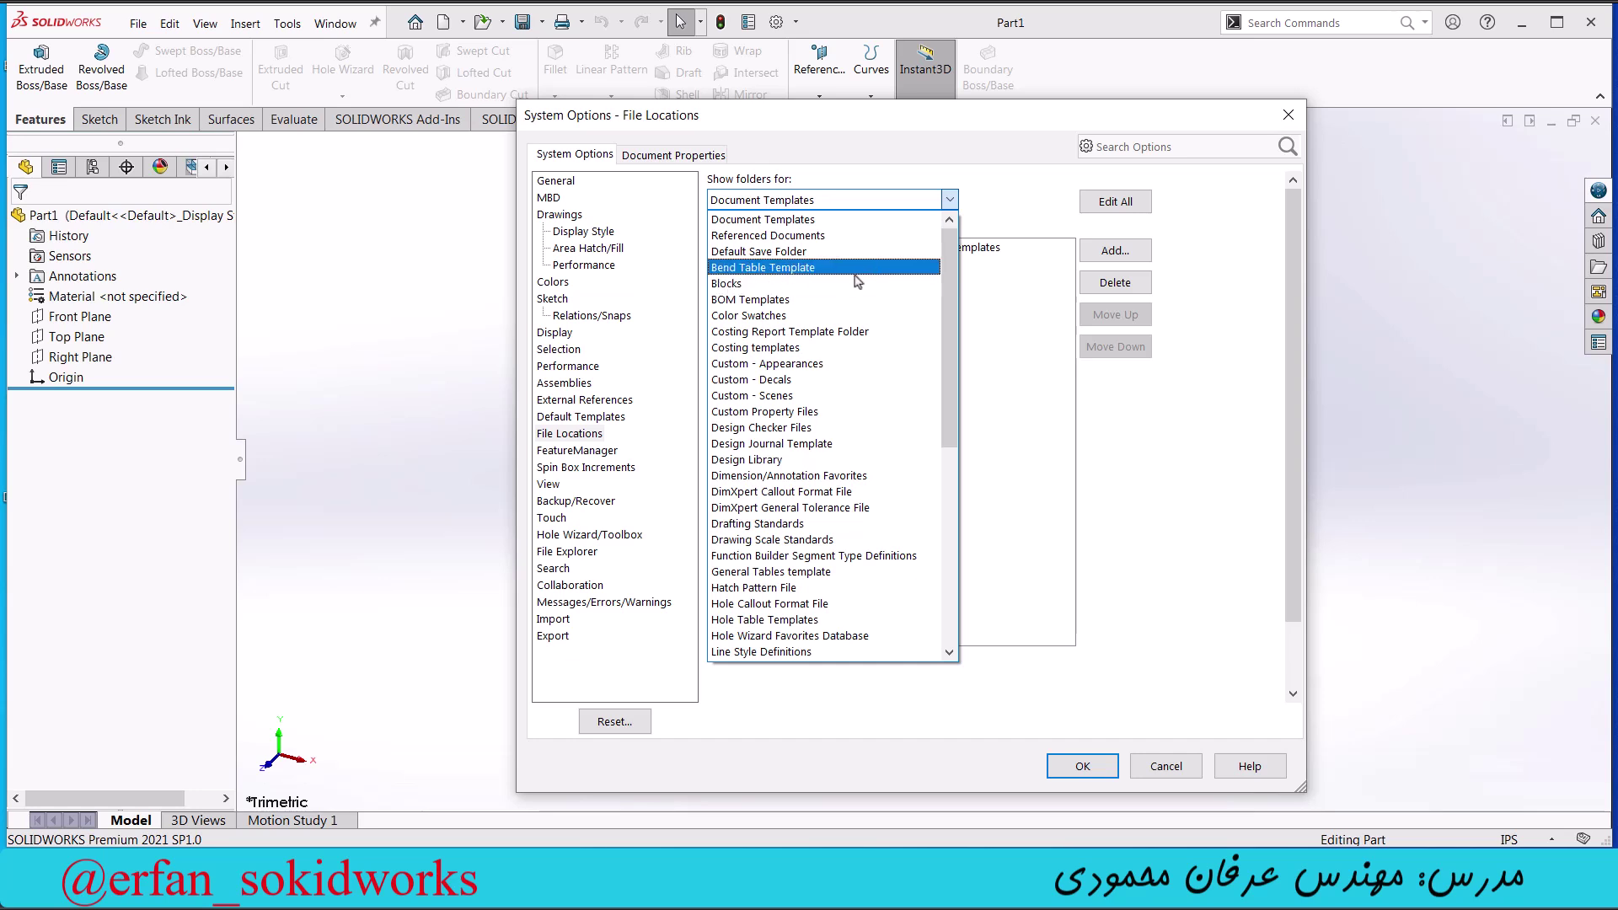
pyautogui.click(825, 224)
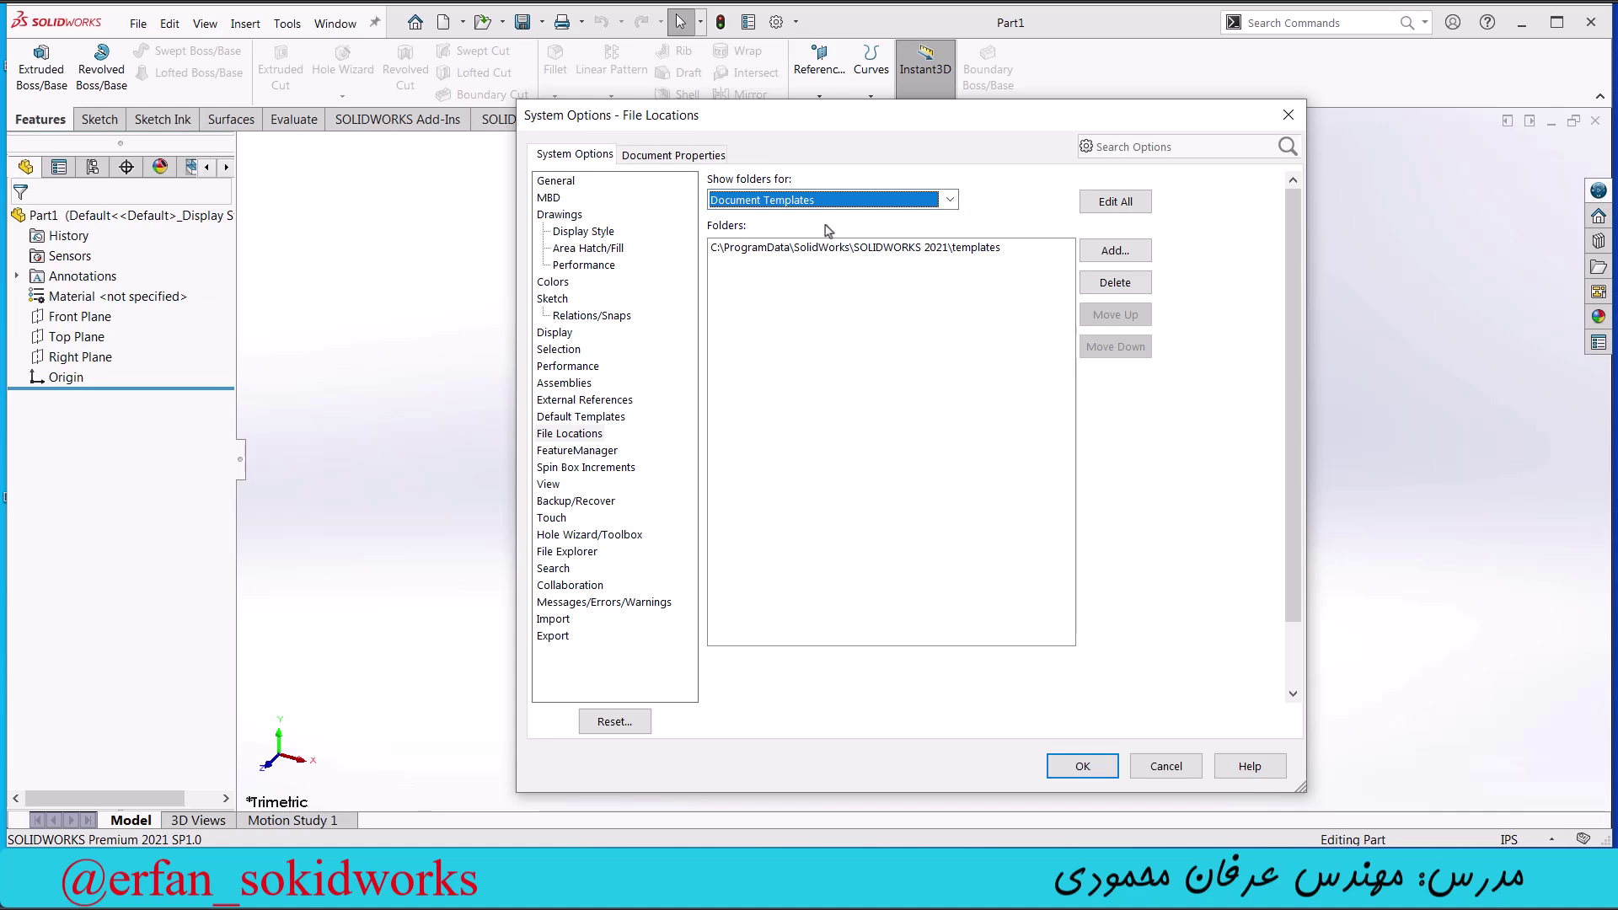
# Add the SOLIDWORKS Downloads folder inside Documents to the document template locations.
pyautogui.click(1109, 251)
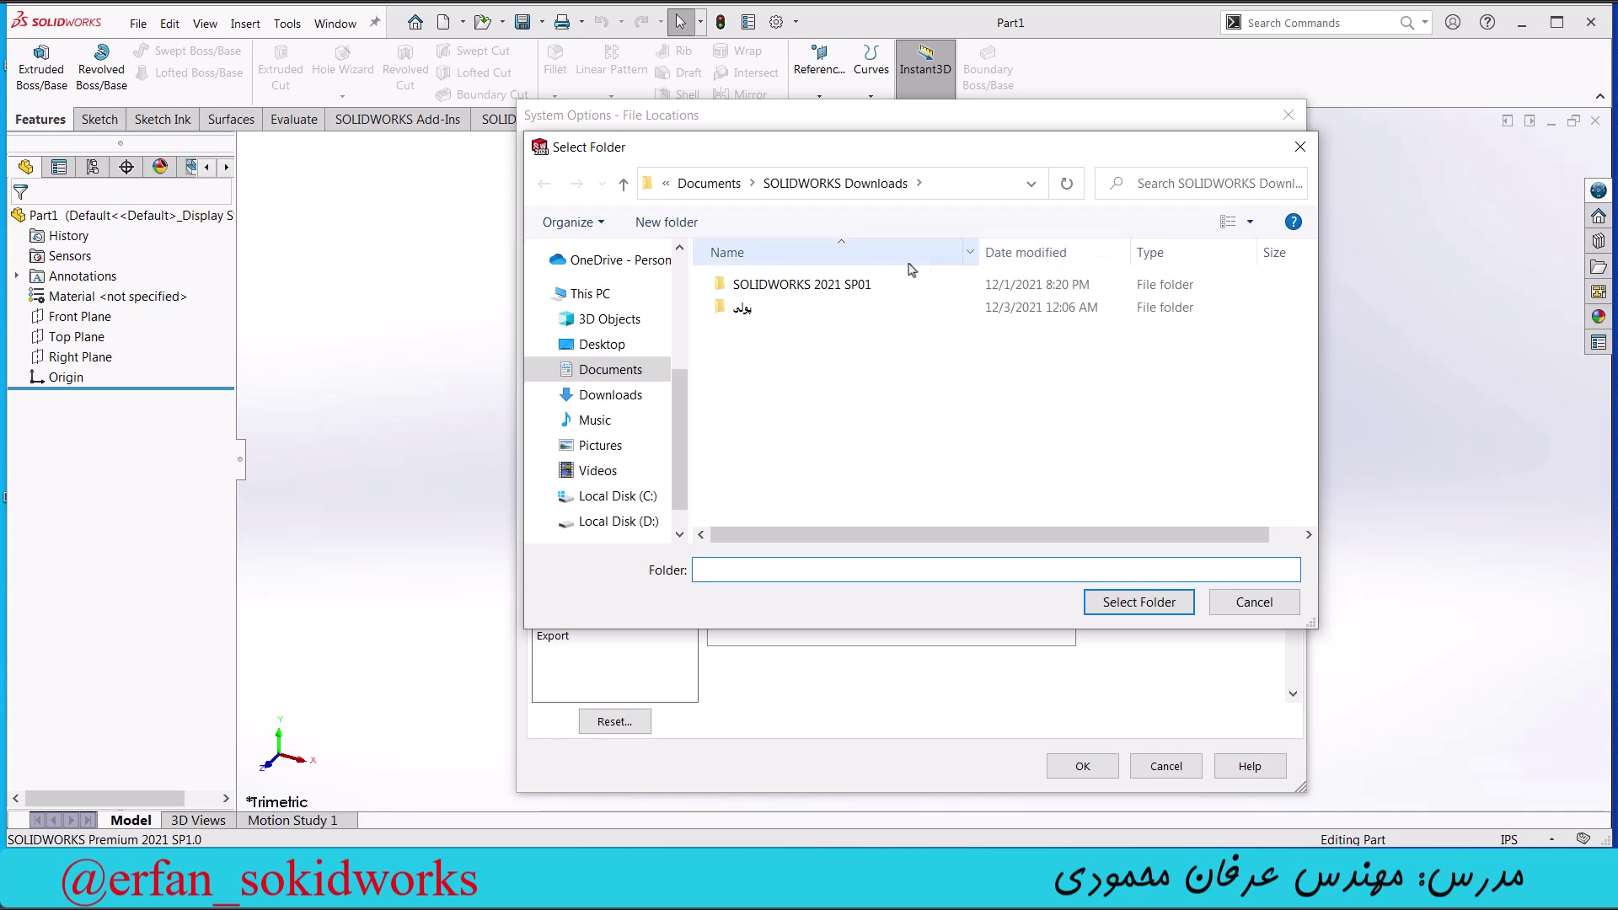
pyautogui.click(612, 369)
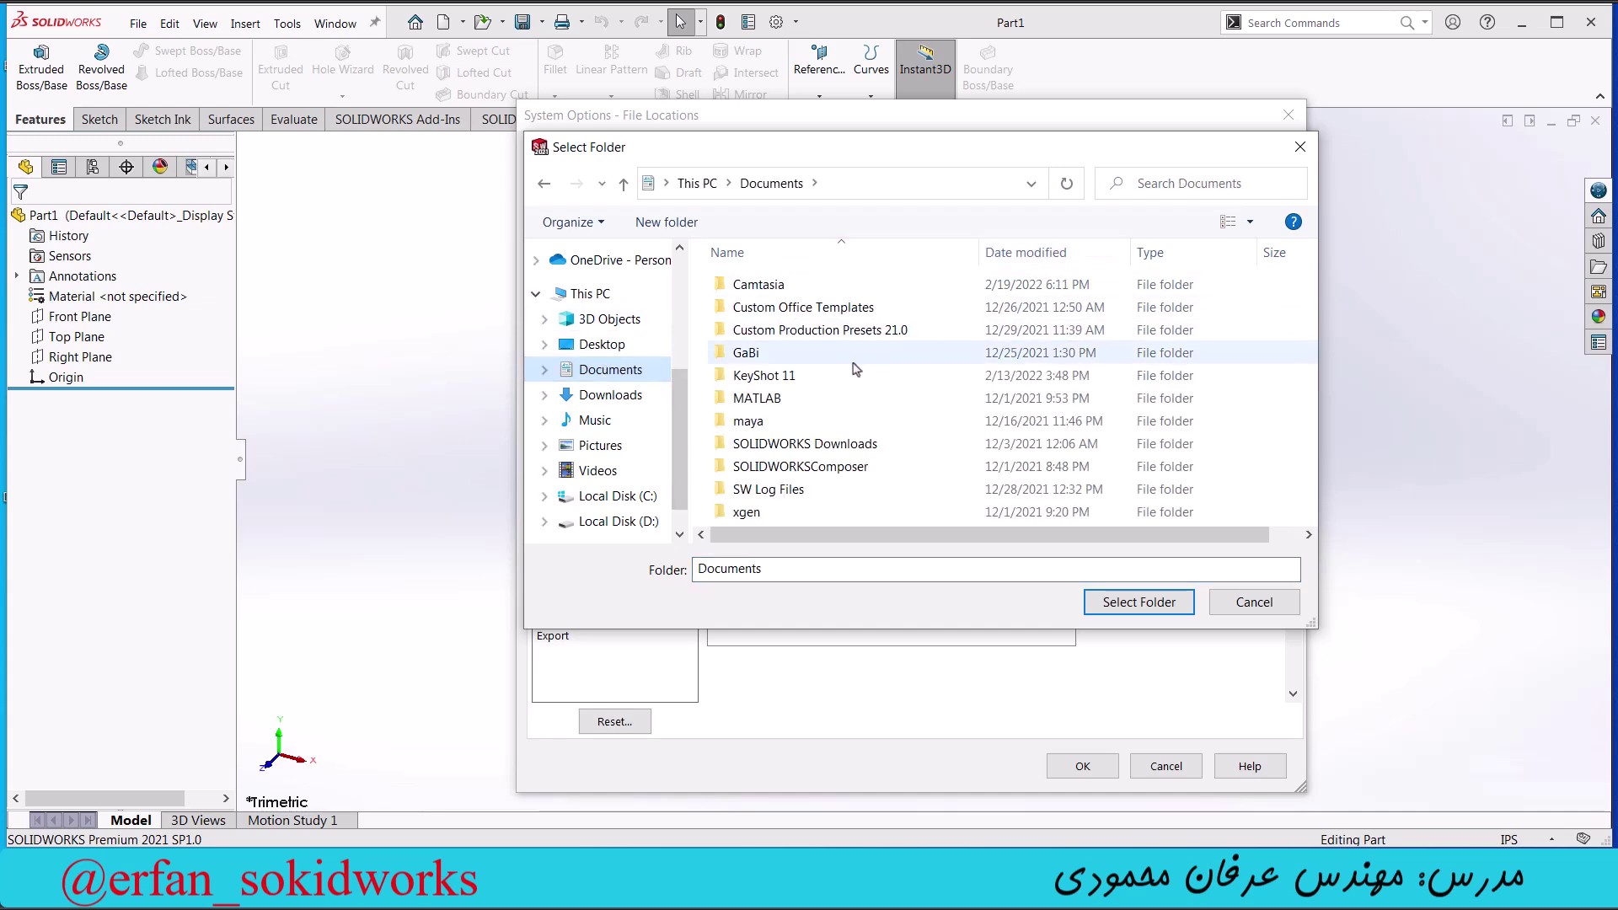
pyautogui.hscroll(1, 856, 369)
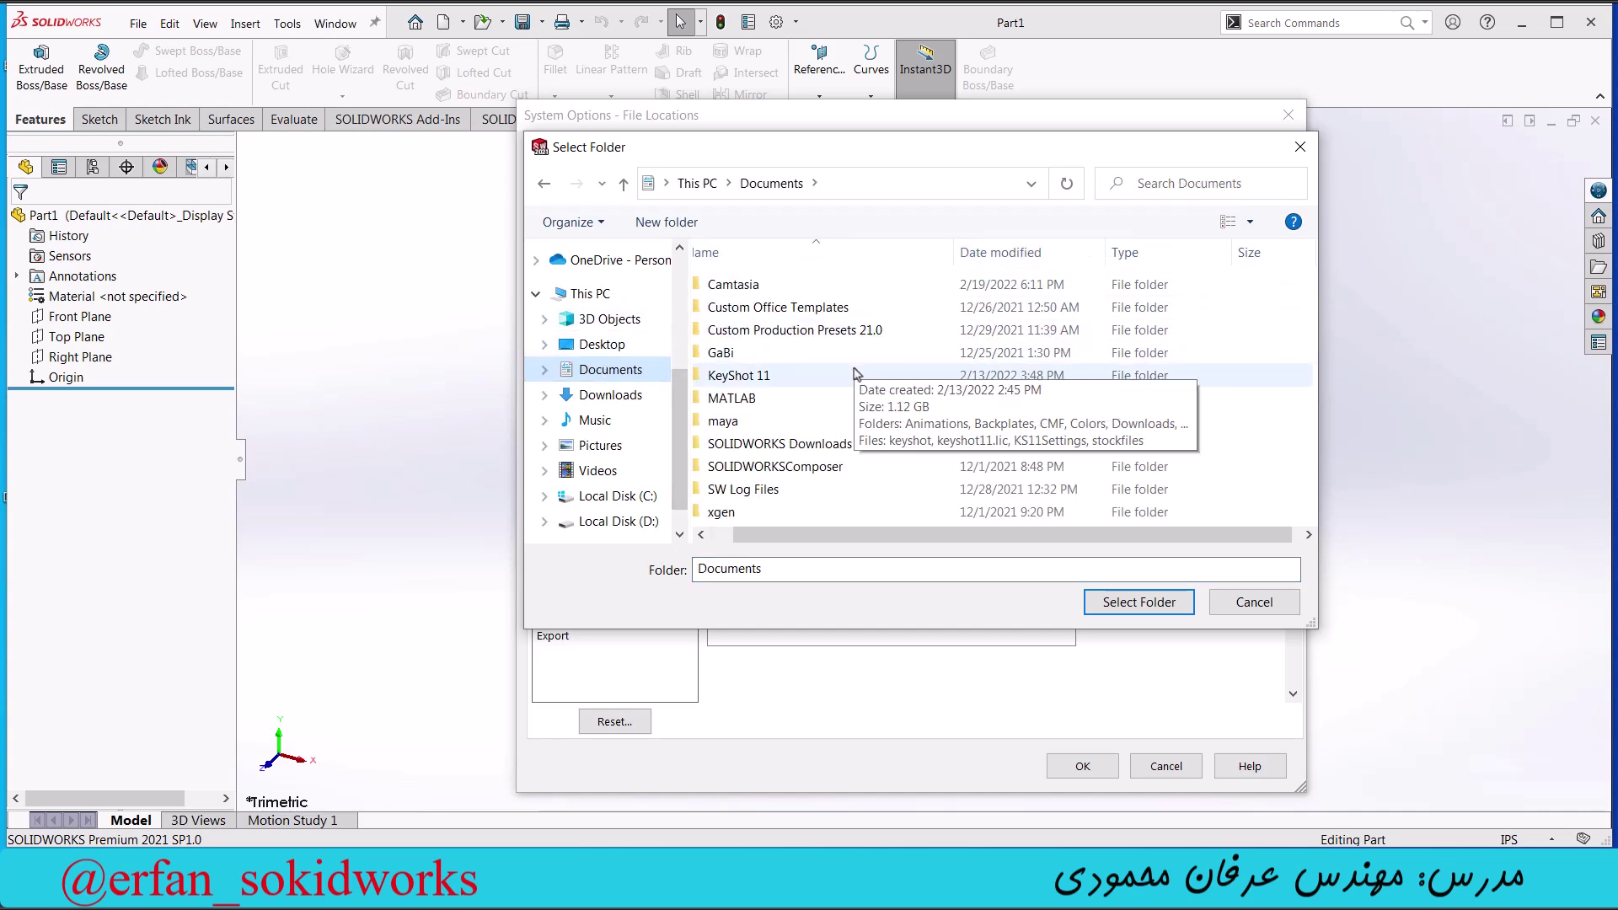
pyautogui.click(834, 466)
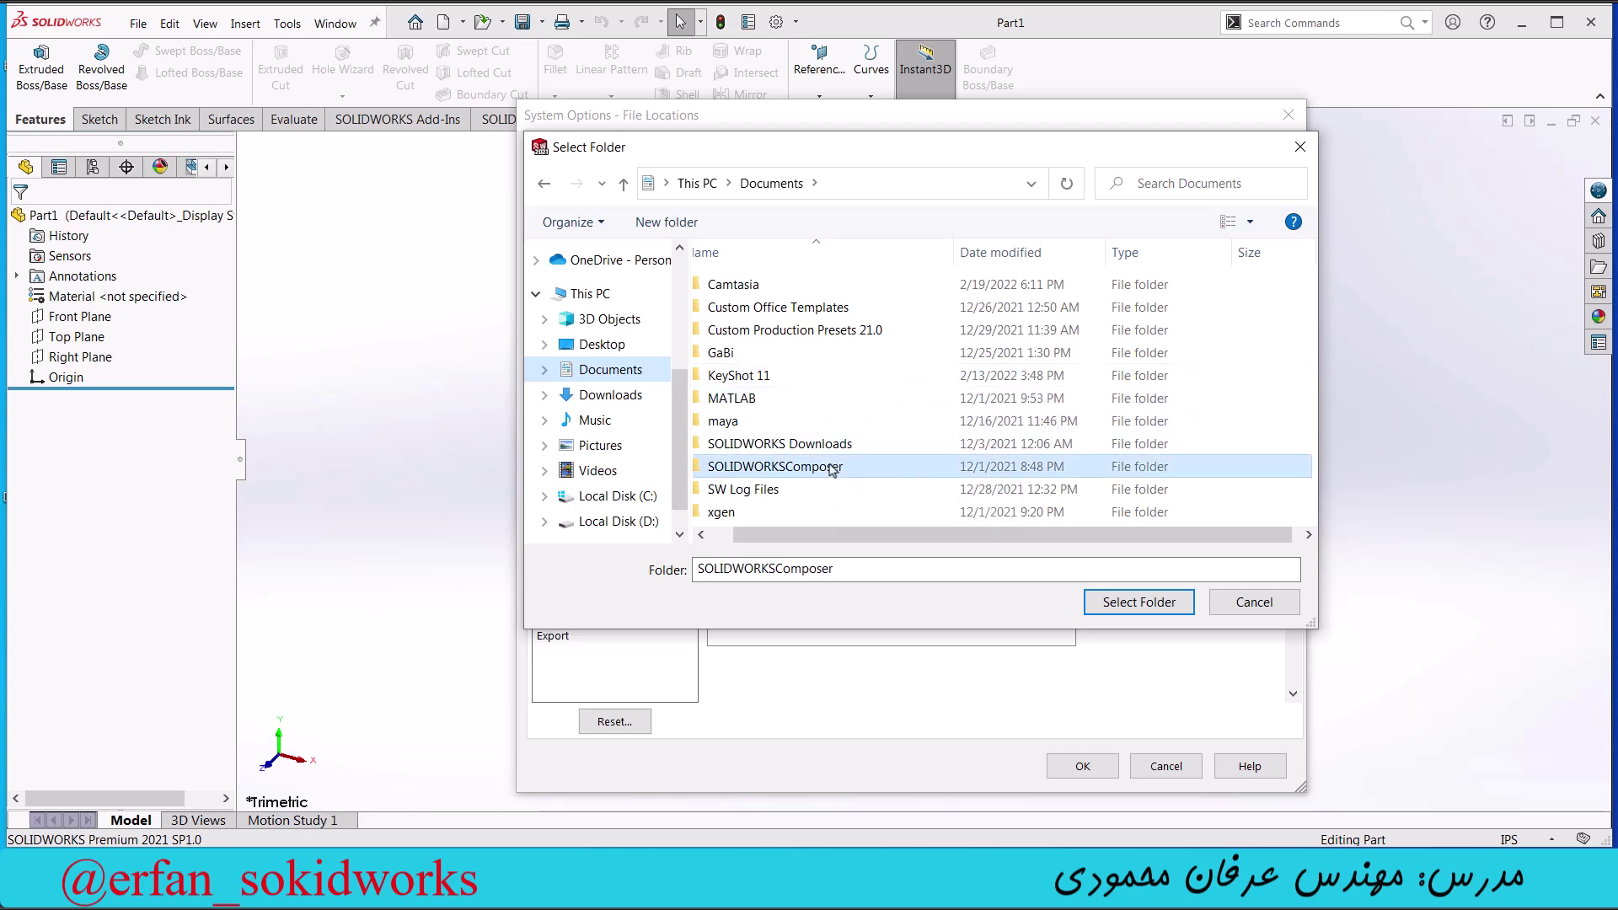
pyautogui.click(768, 444)
pyautogui.click(1139, 602)
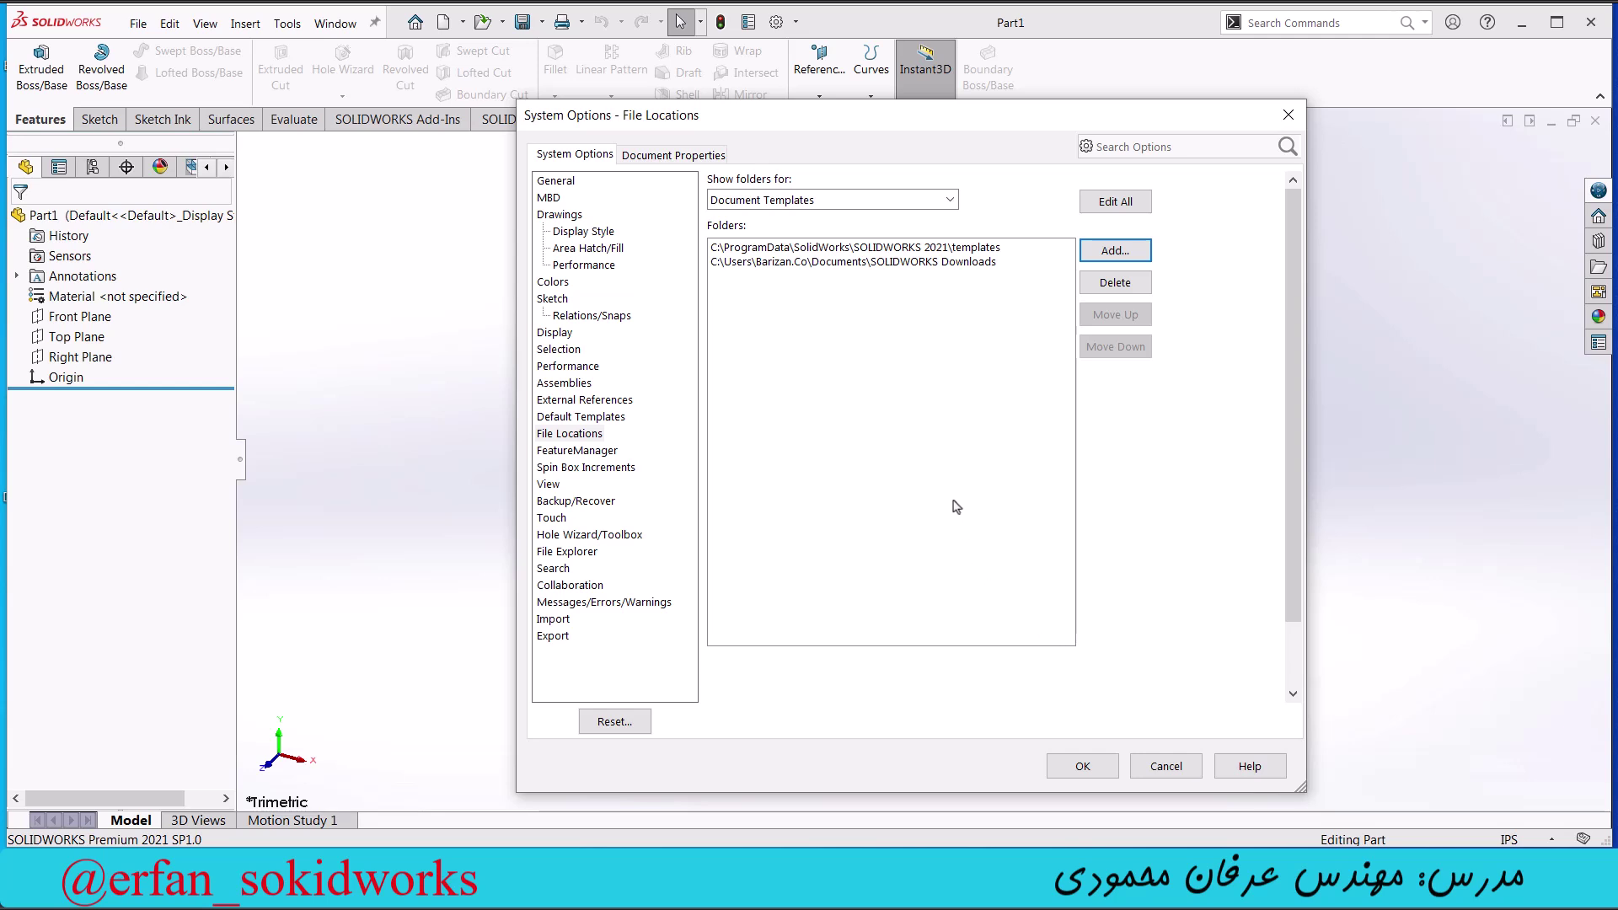
# Open the Backup/Recover options and set auto-recover information to save every 5 minutes.
pyautogui.click(577, 503)
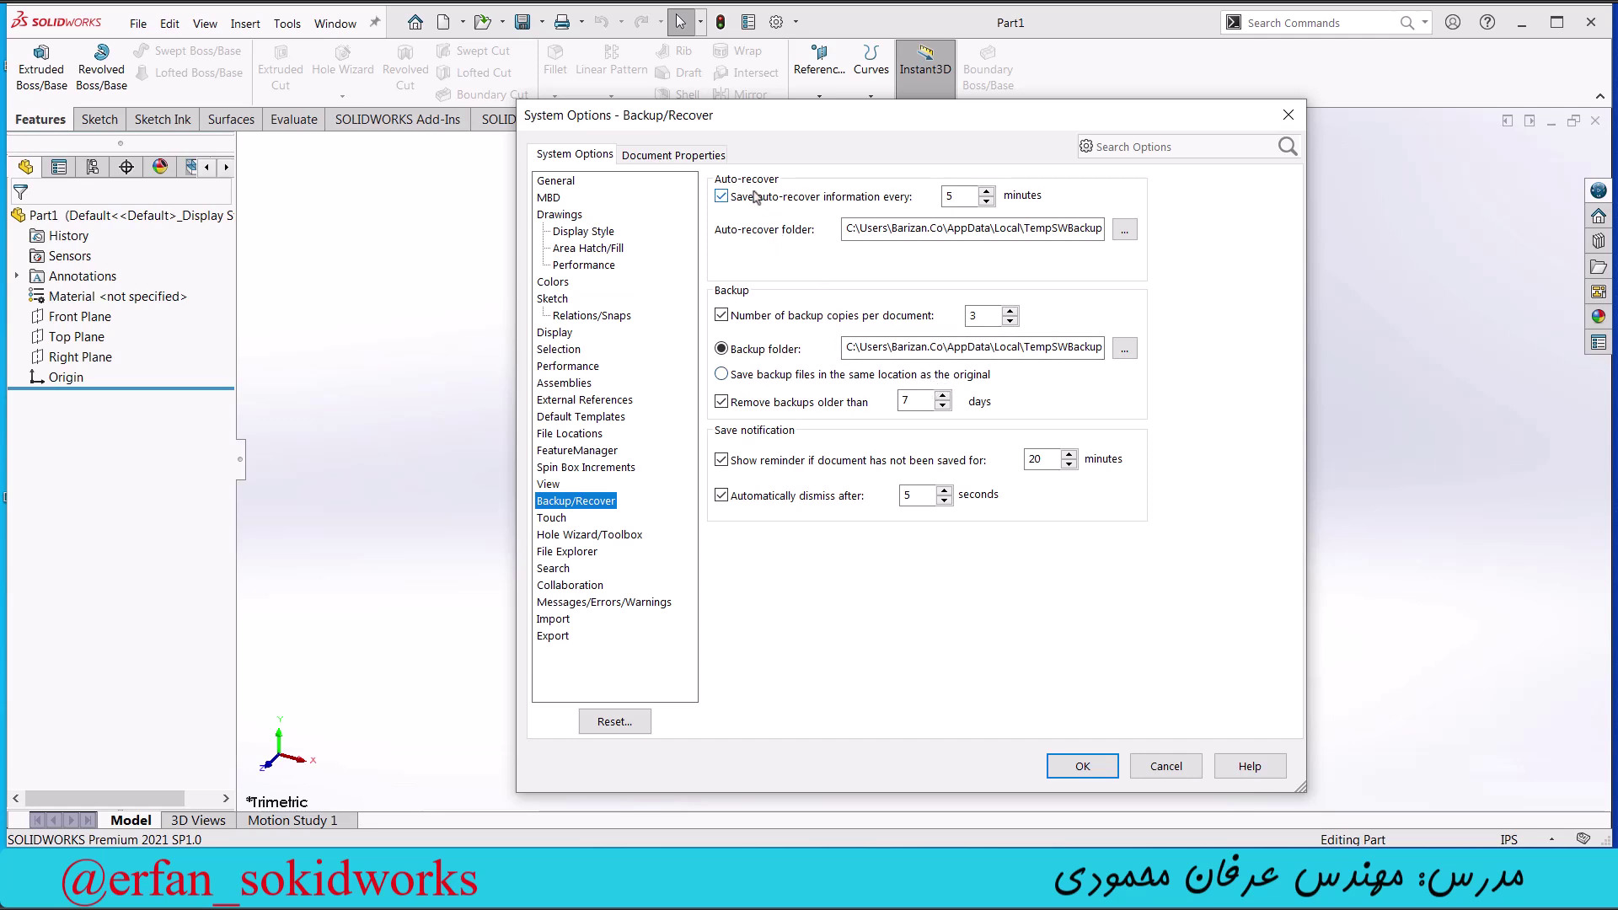
pyautogui.click(960, 196)
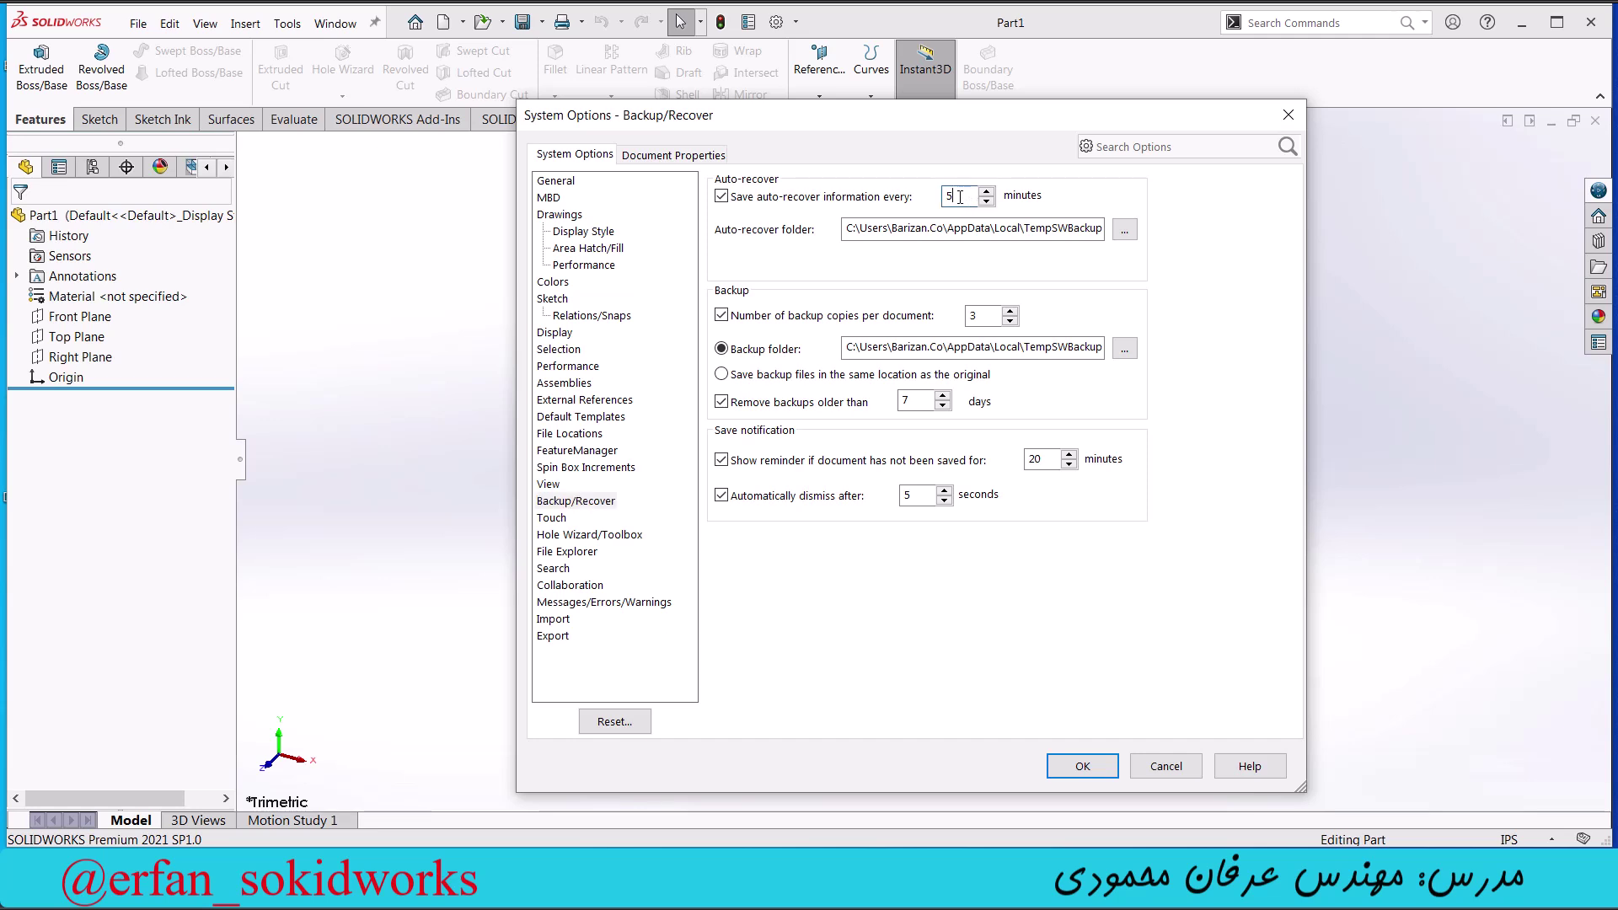
pyautogui.click(985, 203)
pyautogui.click(986, 193)
pyautogui.click(986, 193)
pyautogui.click(969, 196)
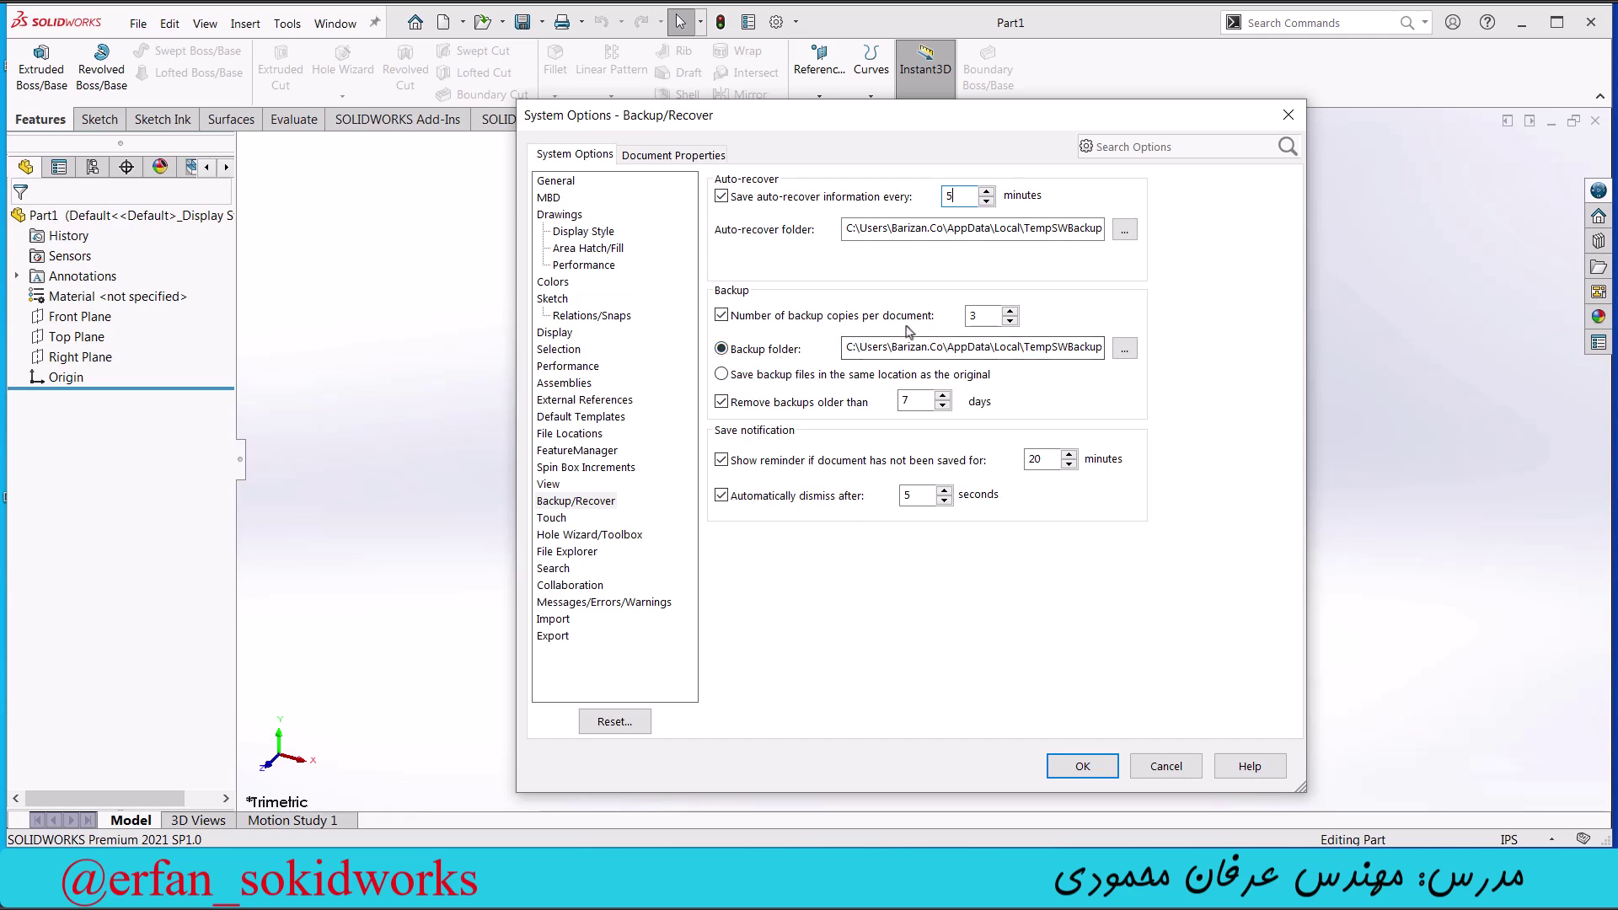
# Reduce the number of backup copies kept per document.
pyautogui.click(1012, 322)
pyautogui.click(1011, 322)
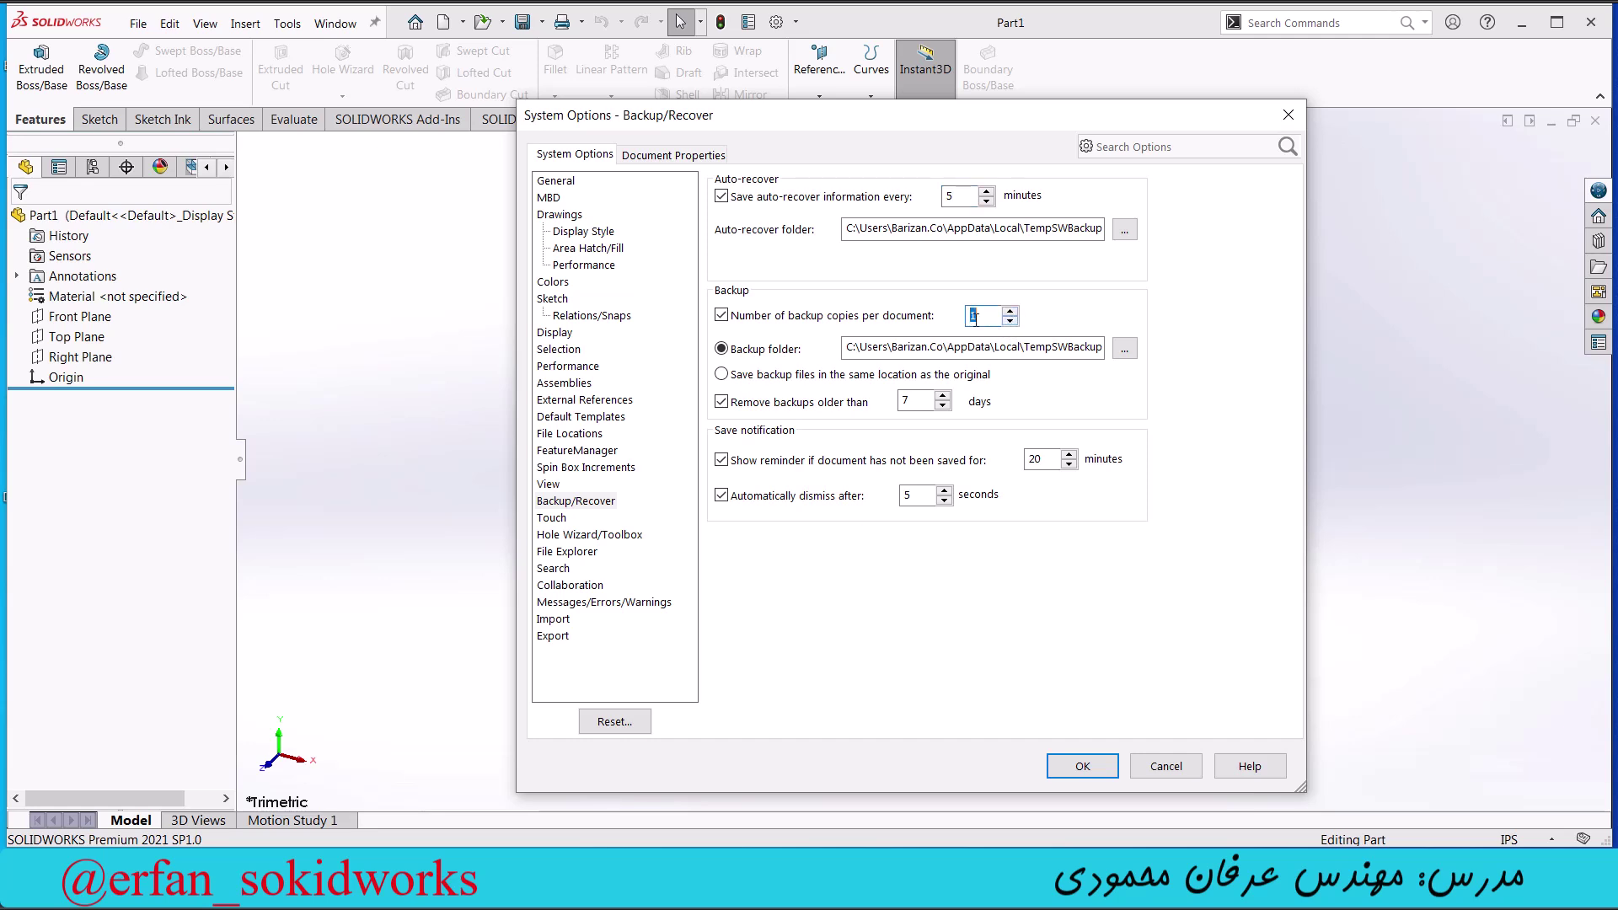
pyautogui.click(990, 314)
pyautogui.doubleClick(985, 316)
pyautogui.click(987, 318)
# Lower the number of days after which older backups are removed.
pyautogui.click(943, 406)
pyautogui.click(943, 408)
pyautogui.click(944, 407)
pyautogui.click(944, 407)
pyautogui.click(944, 407)
pyautogui.click(943, 407)
pyautogui.click(943, 406)
pyautogui.click(943, 406)
pyautogui.click(943, 407)
pyautogui.click(943, 406)
# Review the document's unit system, then apply the options and accept adding the SOLIDWORKS Downloads folder to the search paths.
pyautogui.click(652, 160)
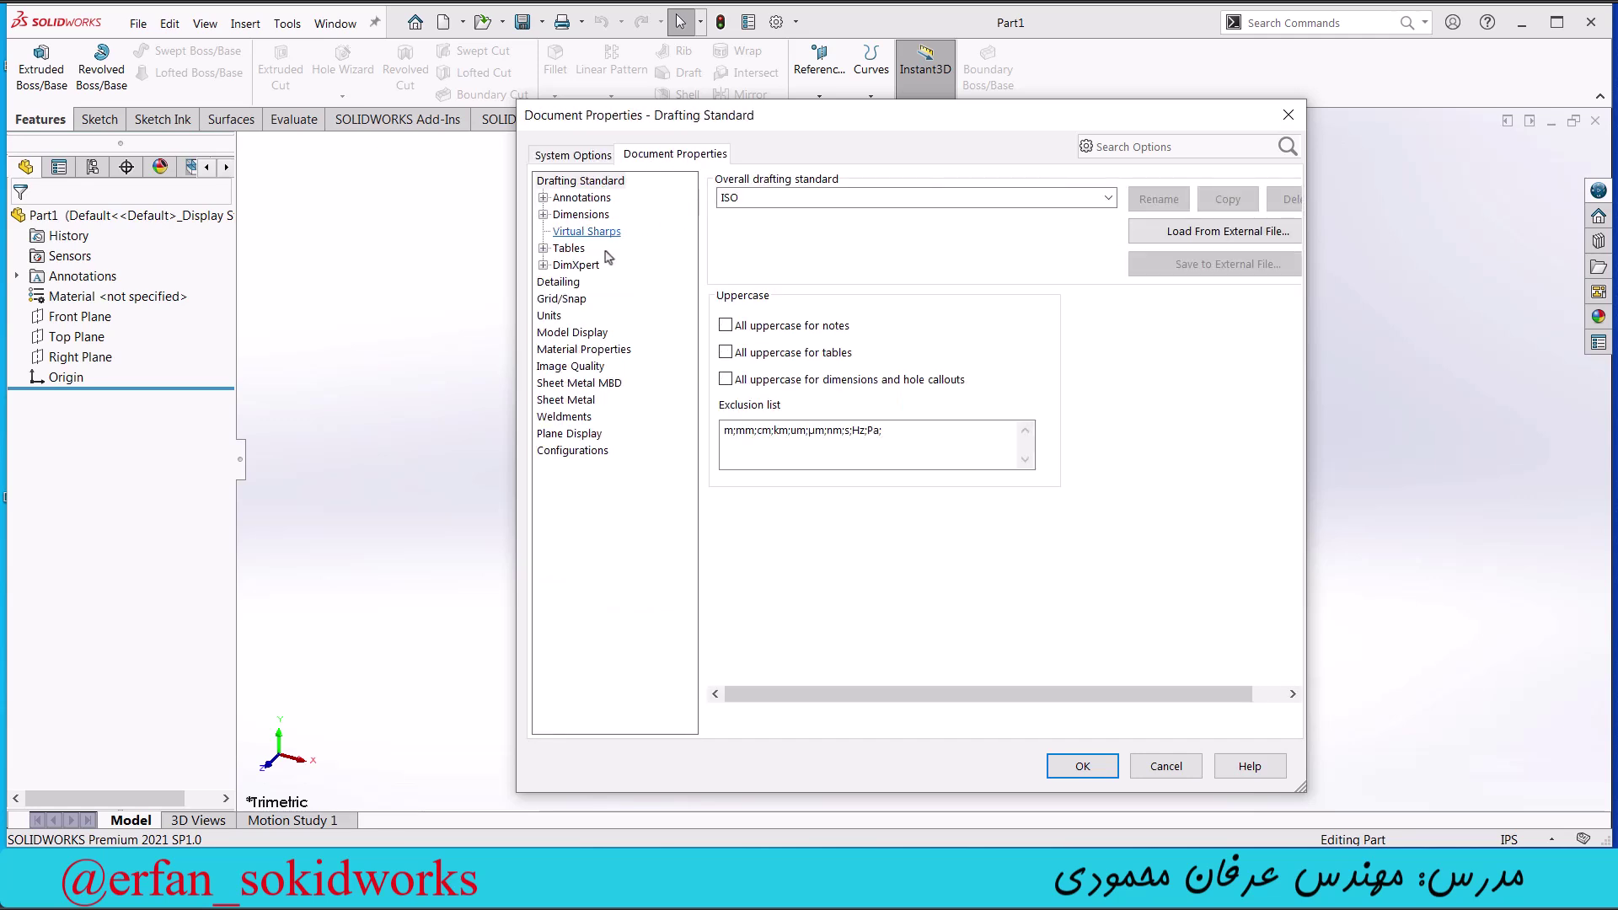
pyautogui.click(552, 321)
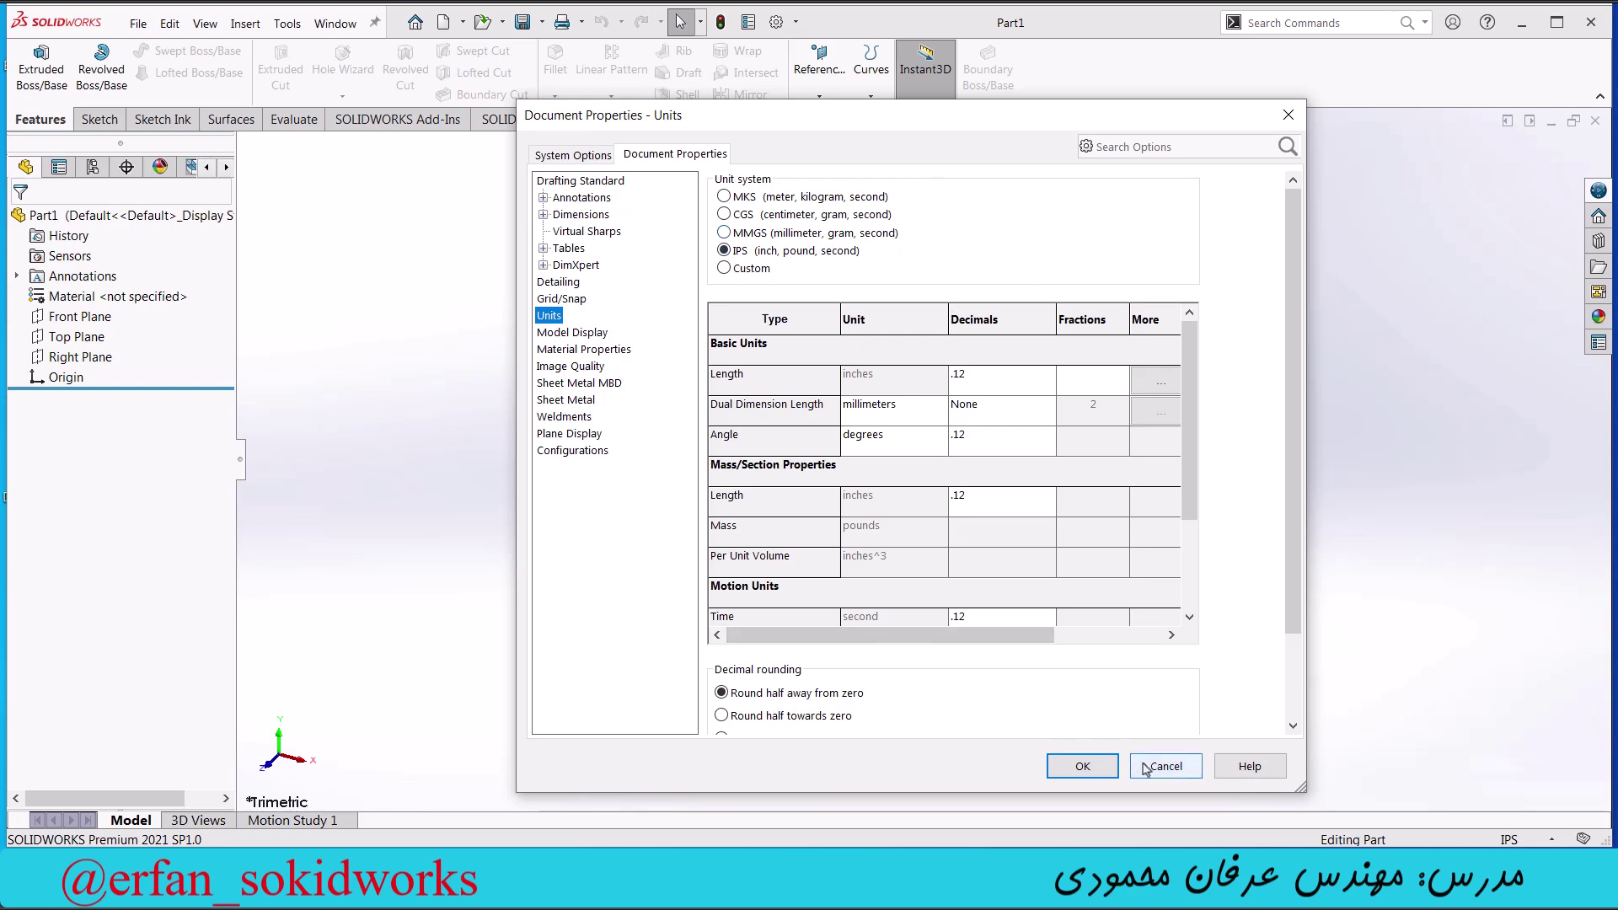
pyautogui.click(1083, 766)
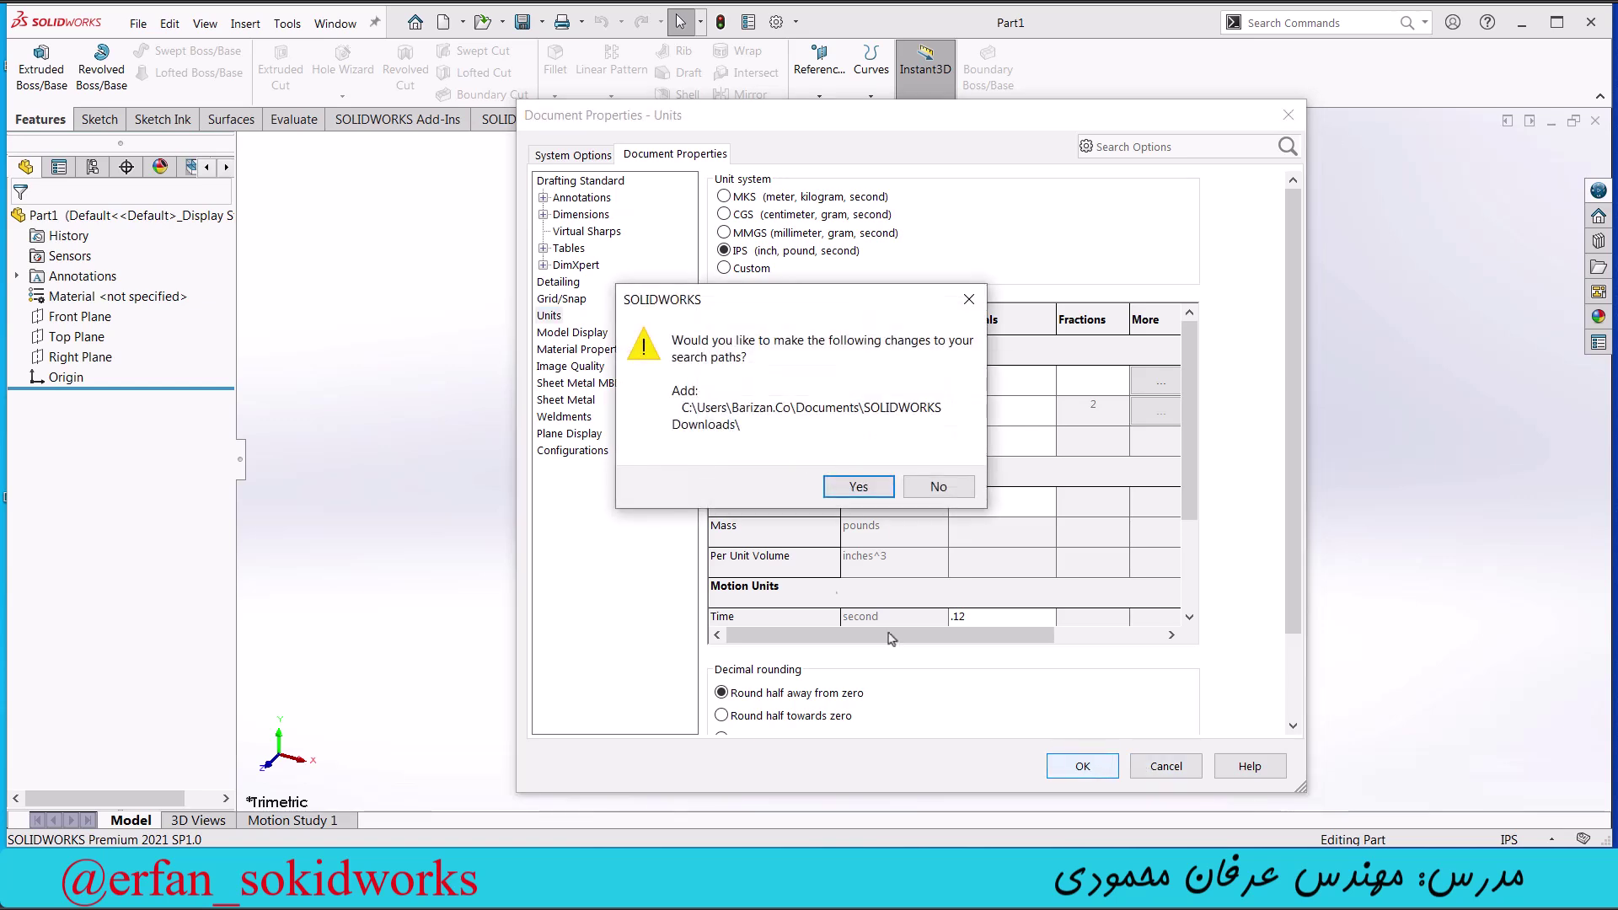
pyautogui.click(858, 490)
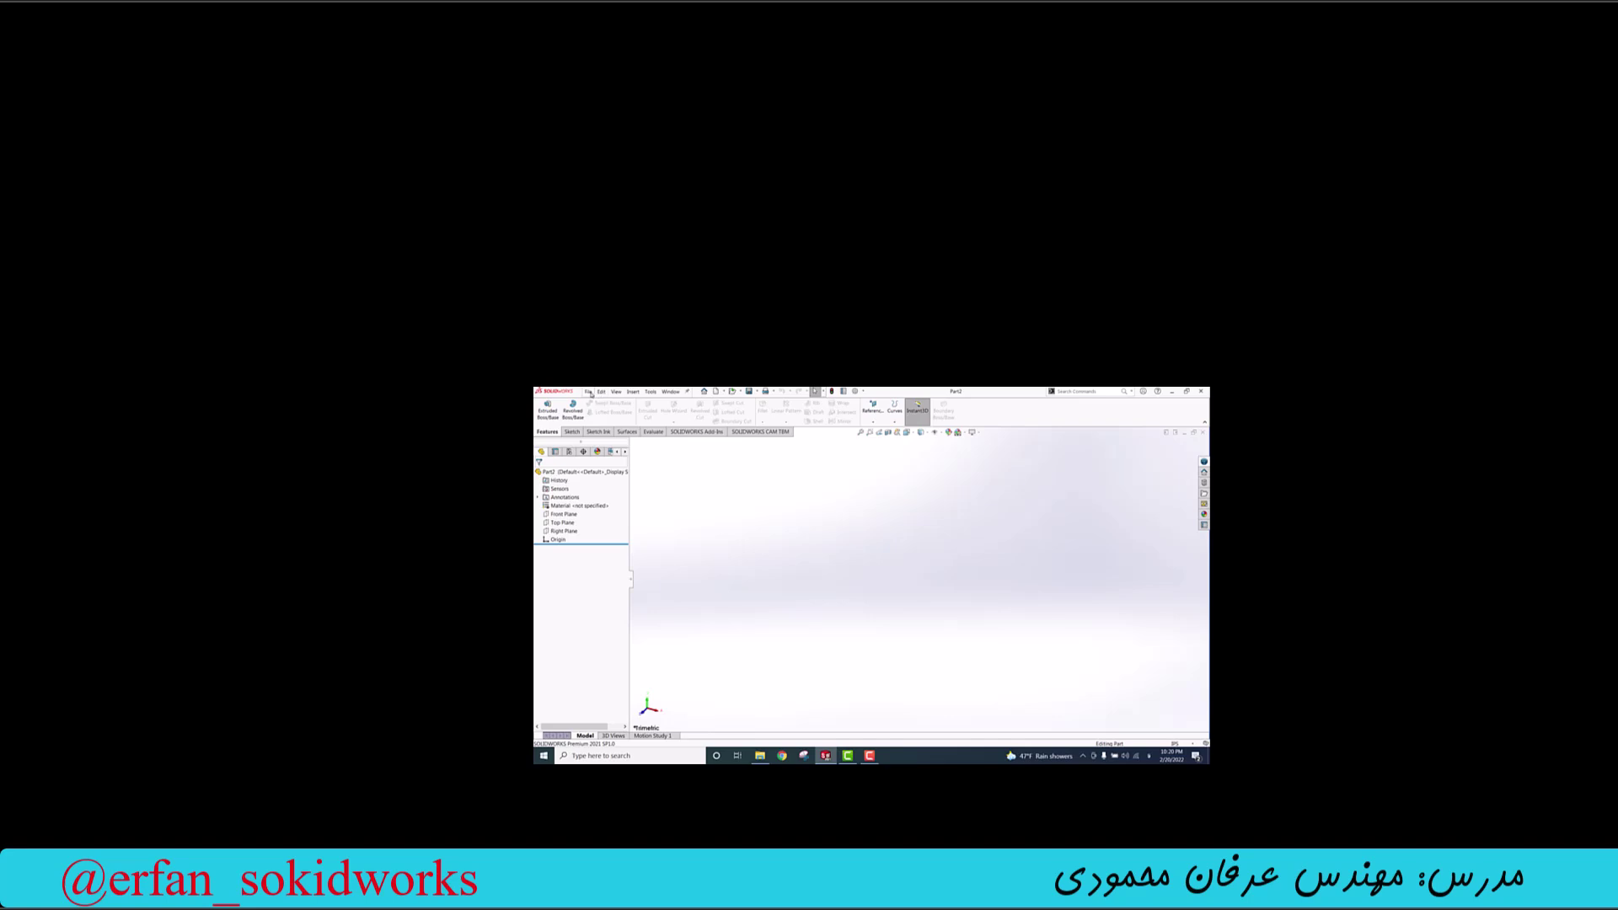
# Start saving the part under a new name and browse to the Camtasia folder in Documents.
pyautogui.click(588, 392)
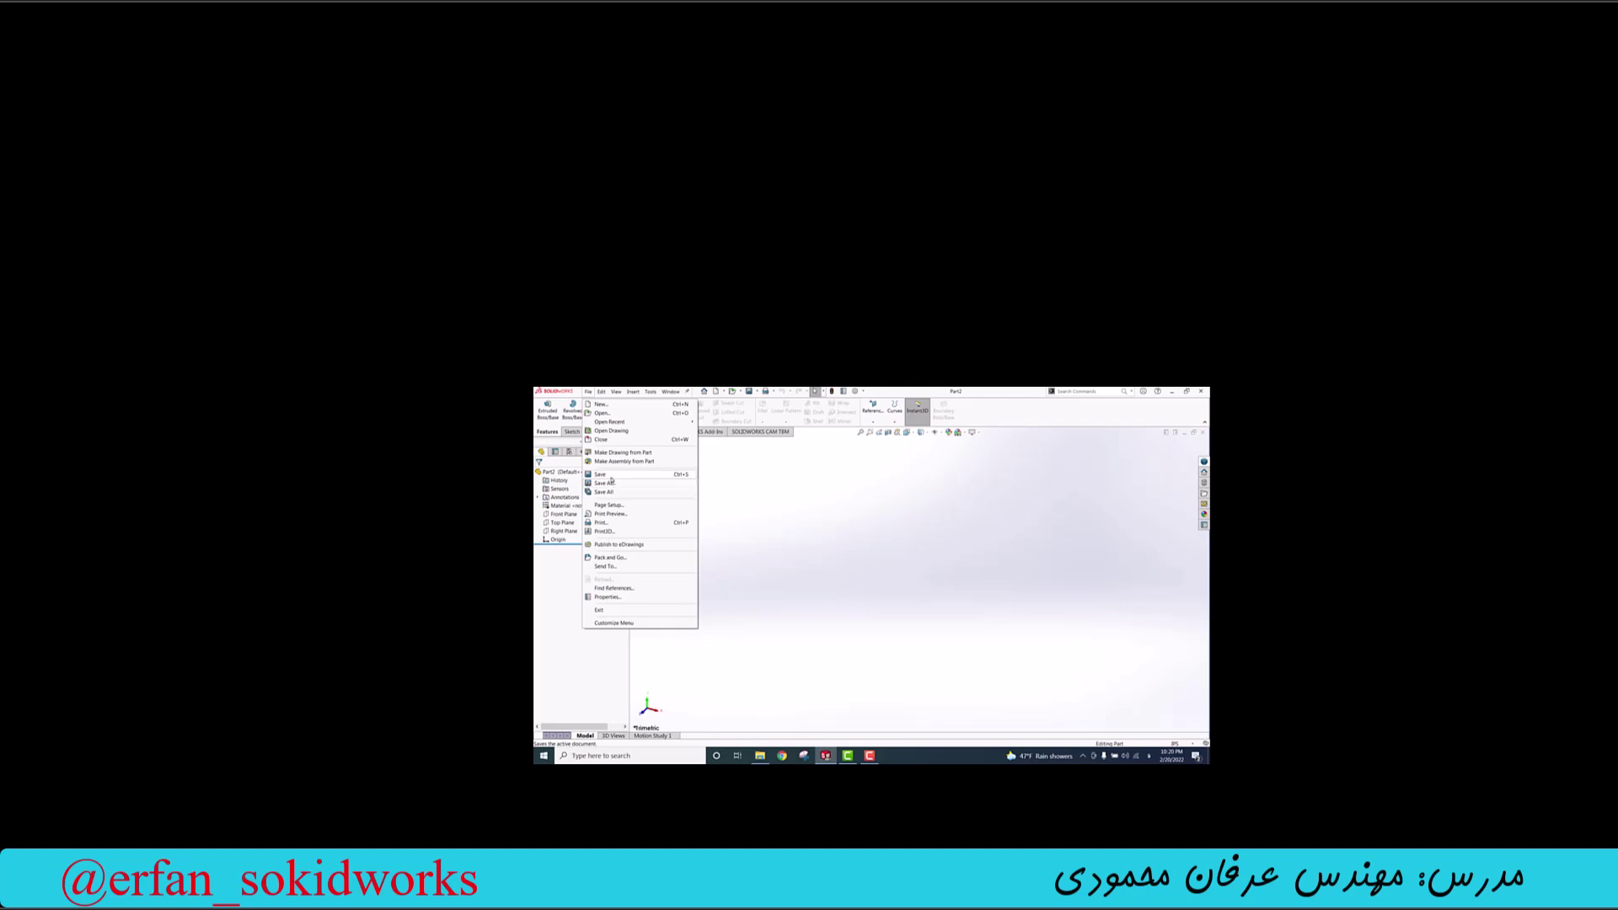
pyautogui.click(611, 481)
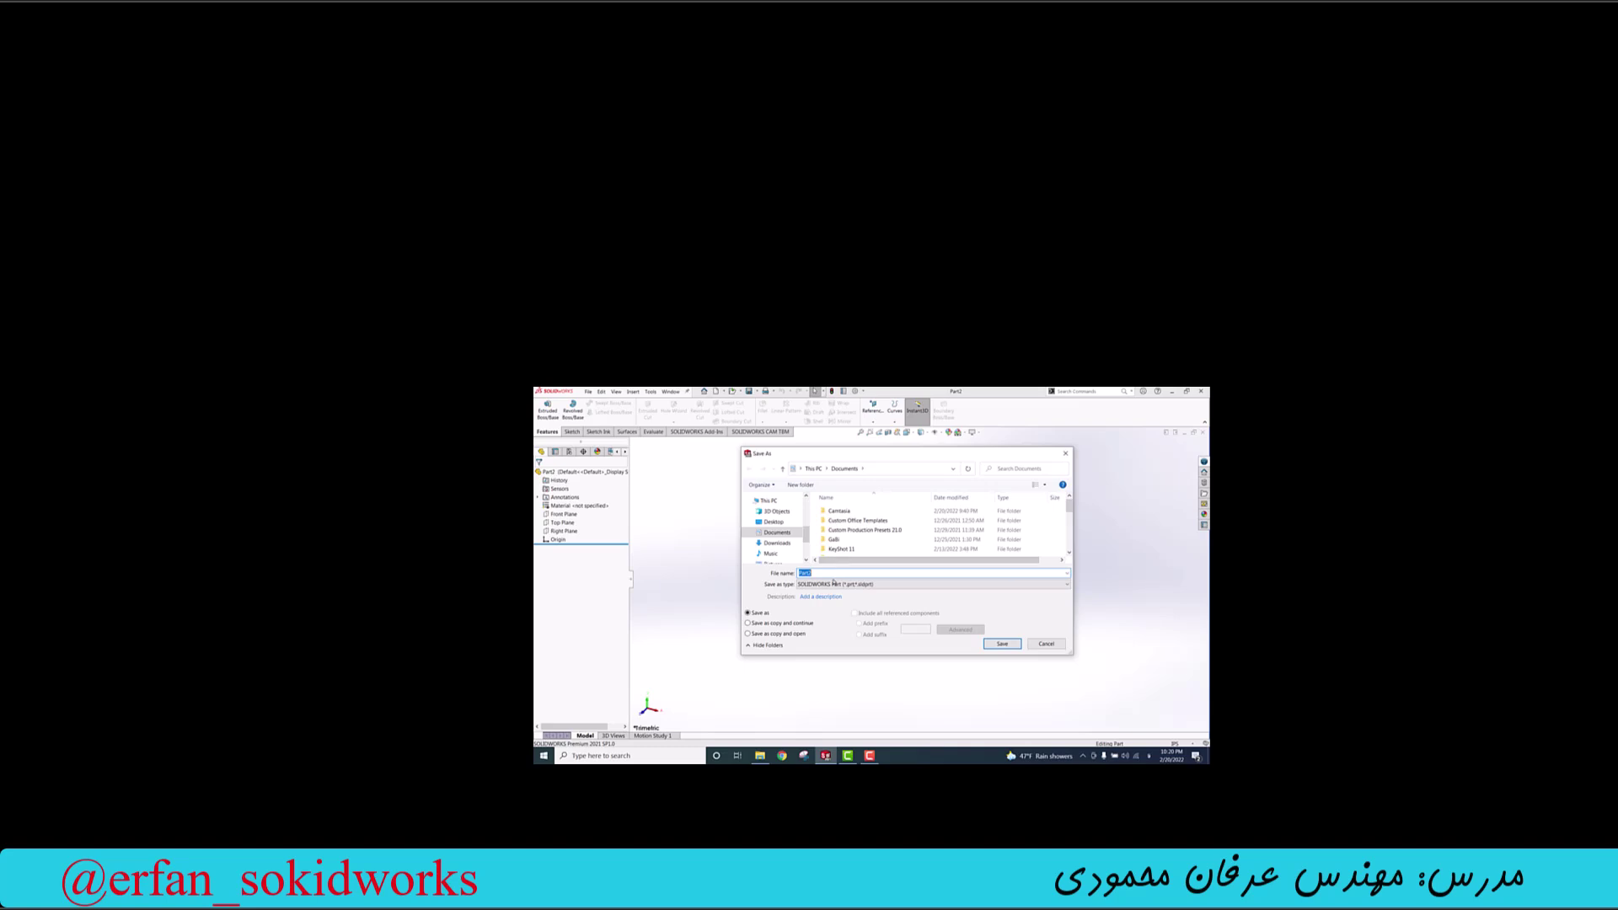
pyautogui.click(774, 533)
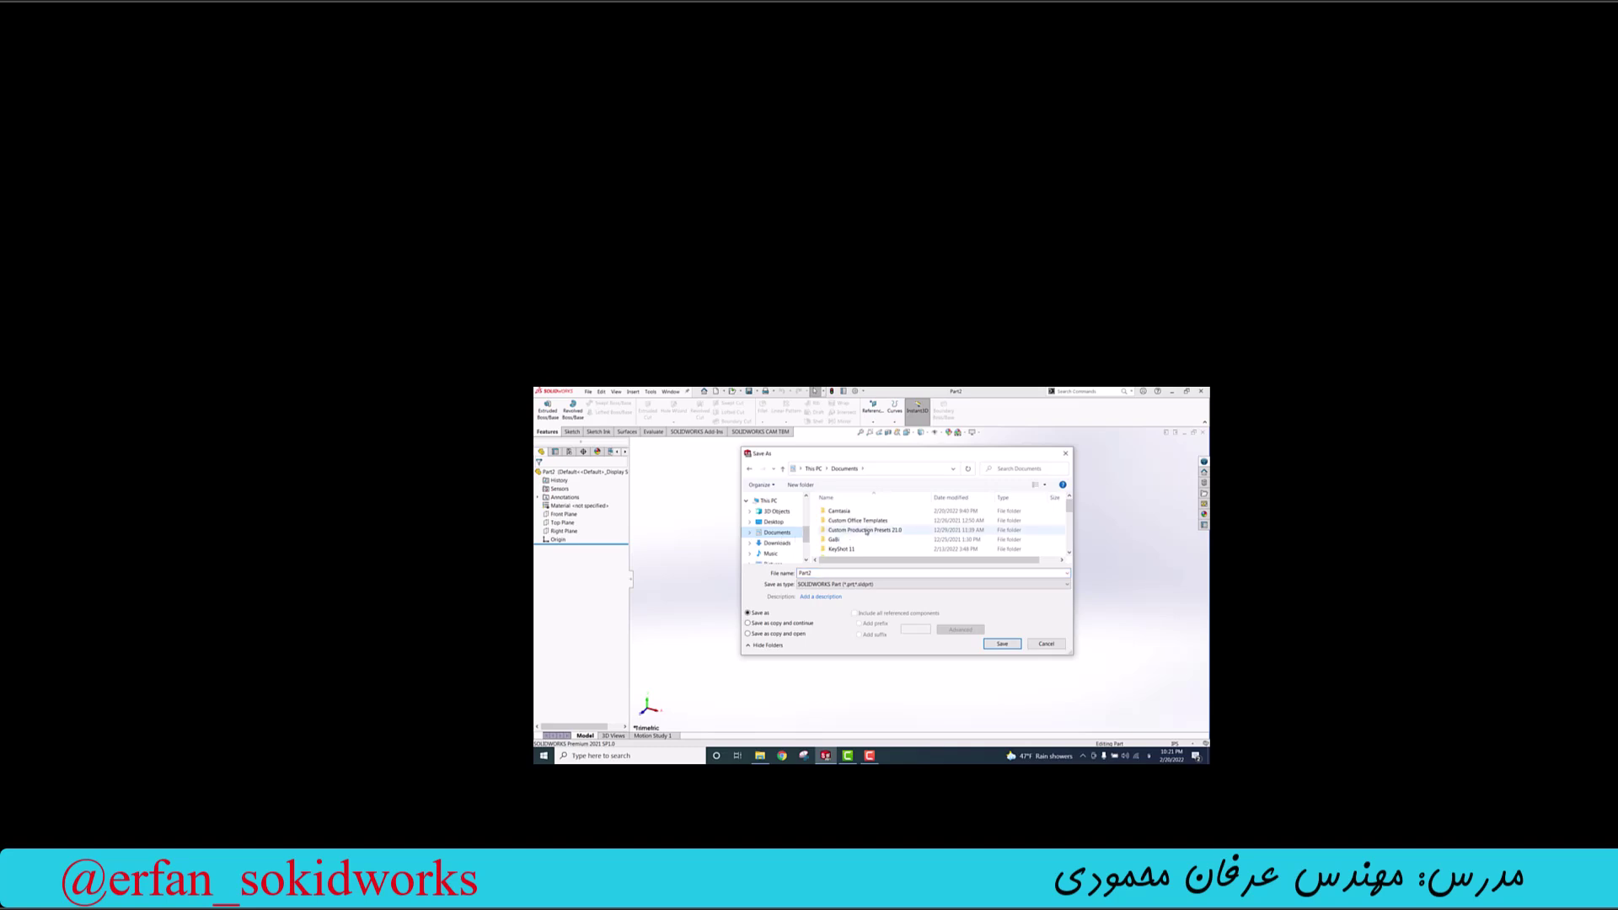
pyautogui.scroll(-5, 867, 529)
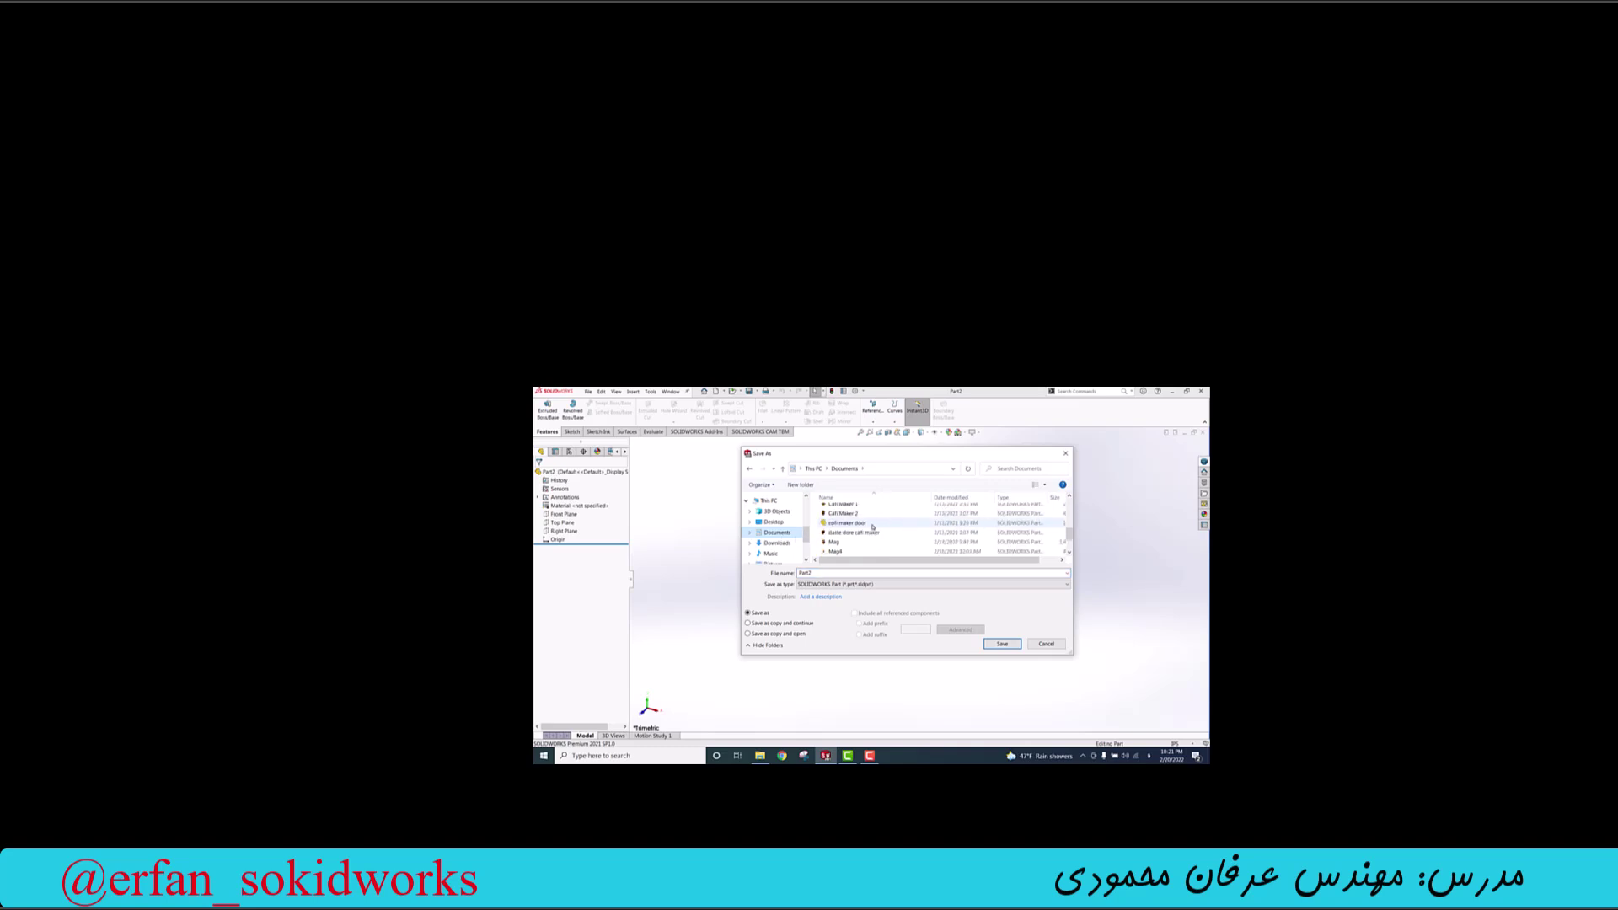
pyautogui.scroll(5, 850, 520)
pyautogui.doubleClick(849, 515)
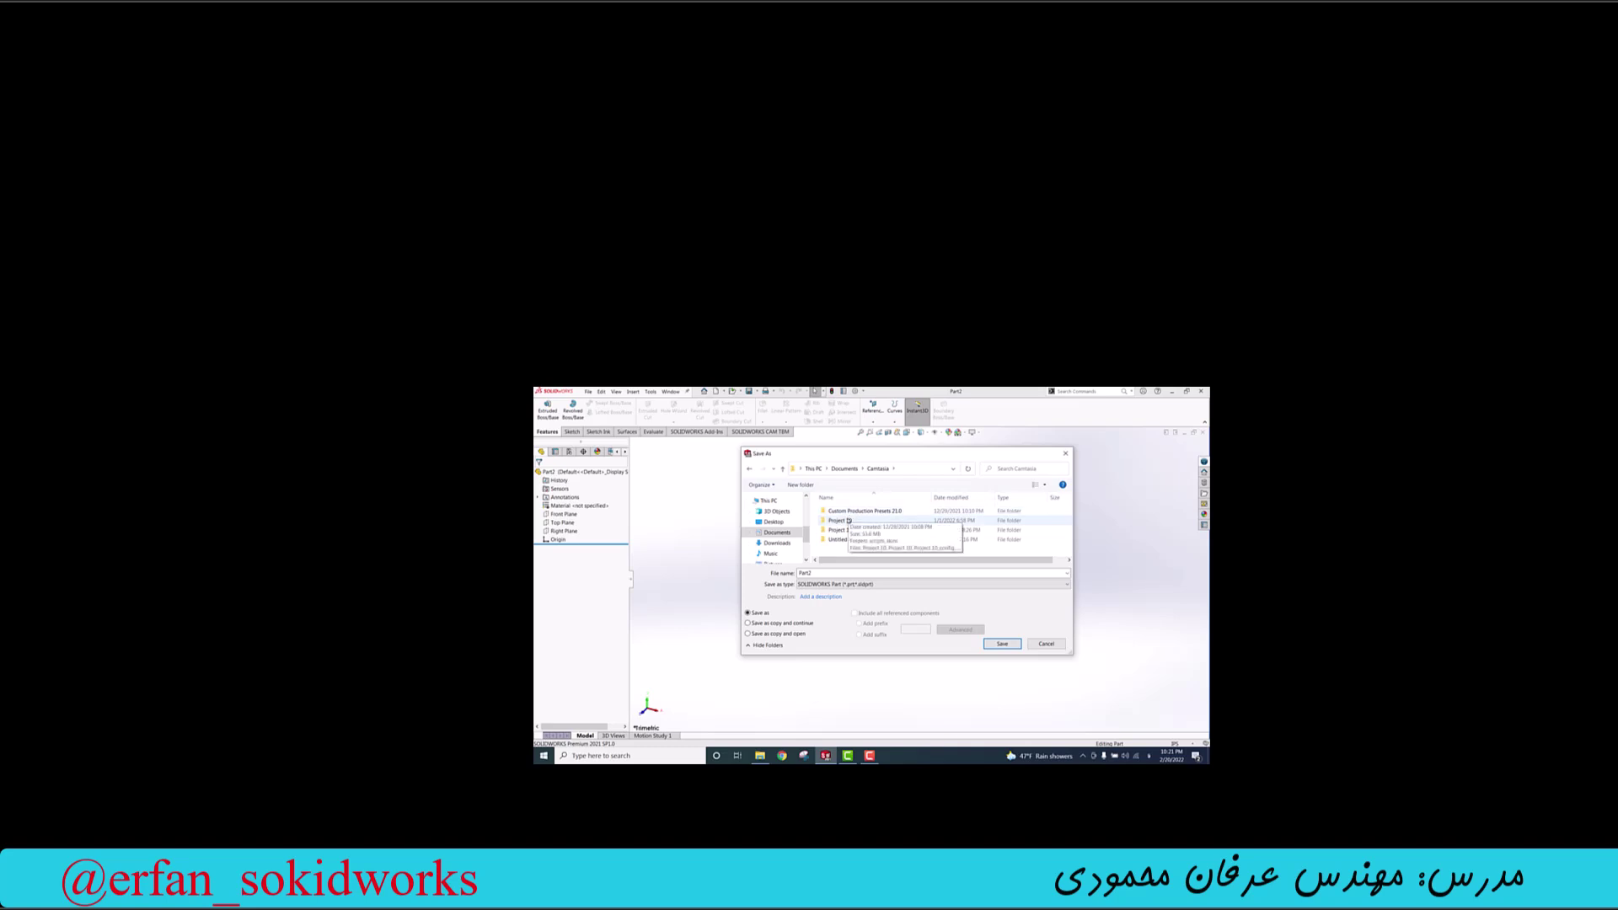
# Examine the file name and the available file types for saving the part, then cancel the save.
pyautogui.doubleClick(816, 573)
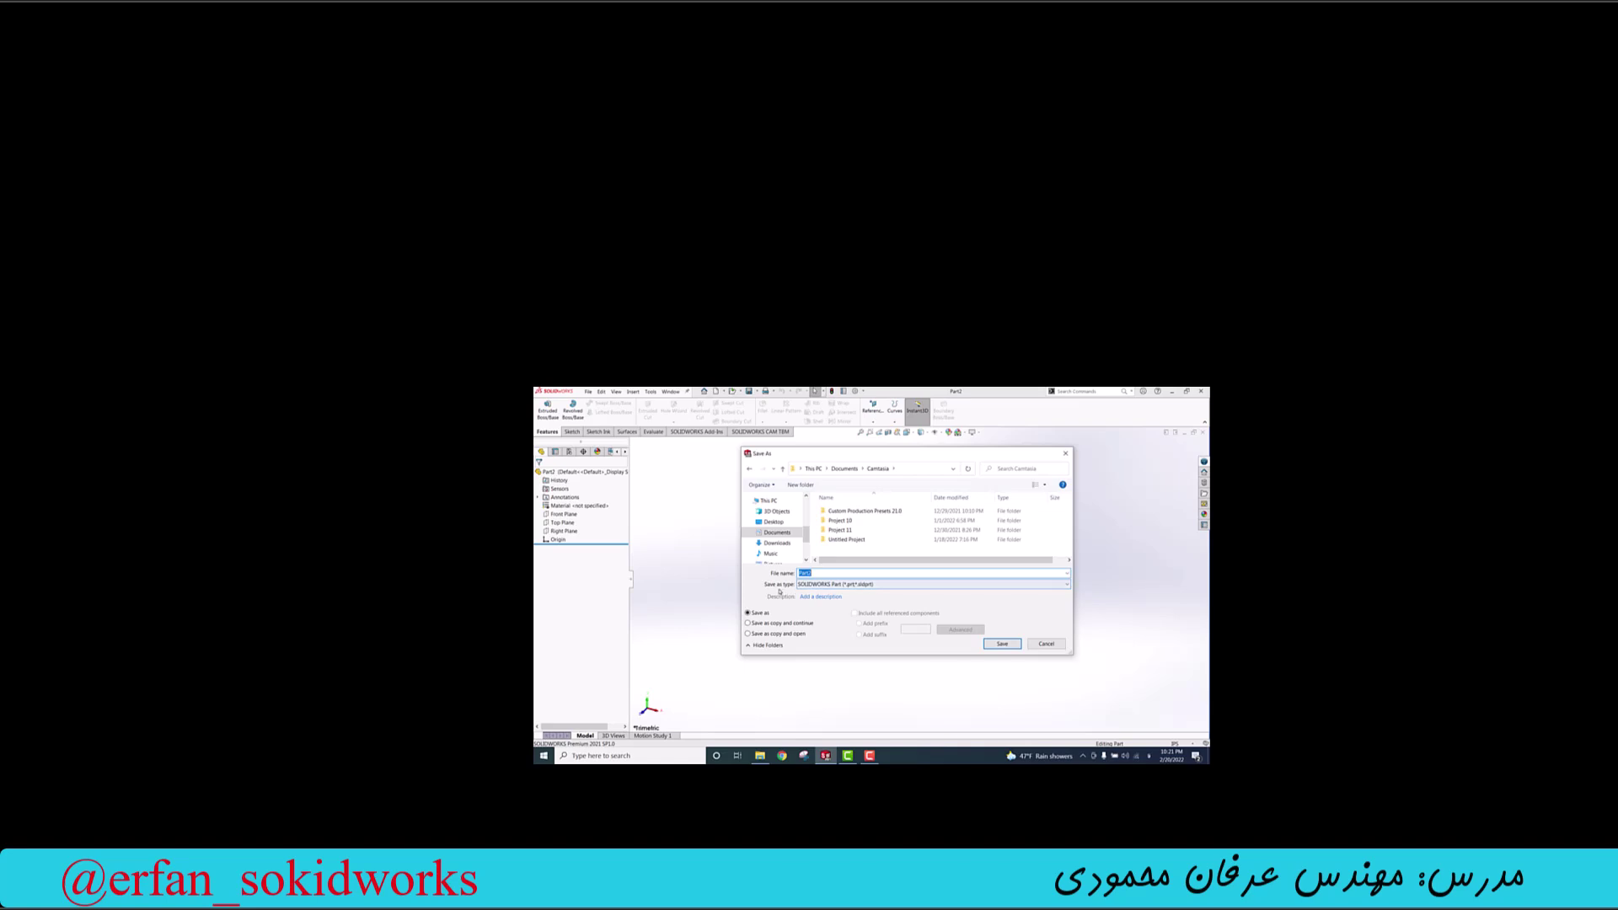
pyautogui.click(853, 586)
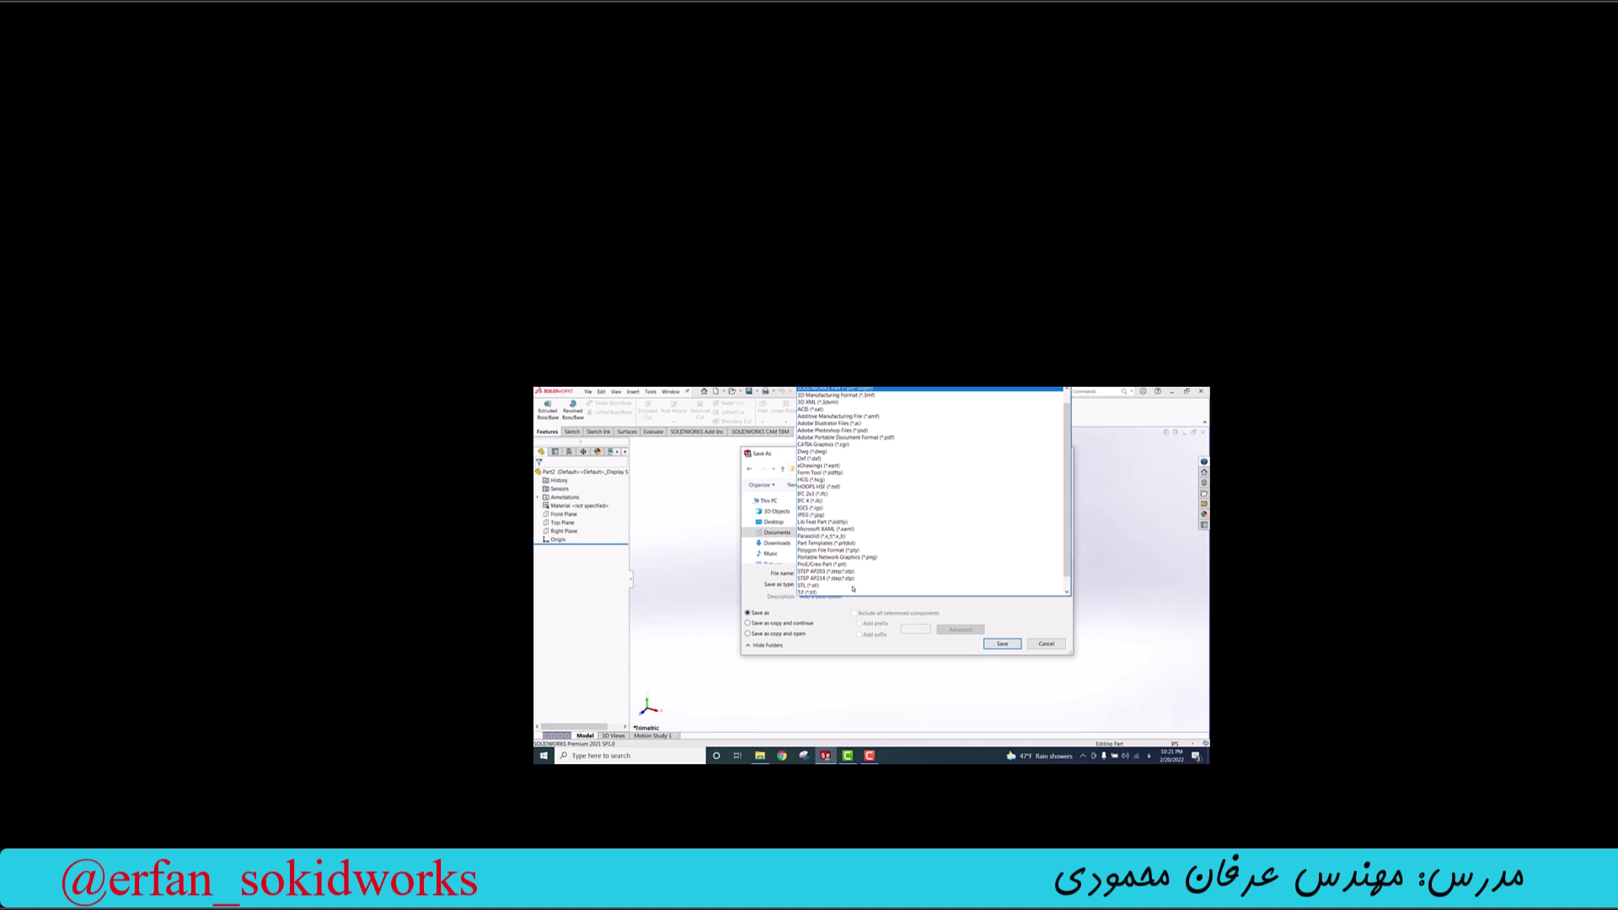
pyautogui.scroll(1, 876, 416)
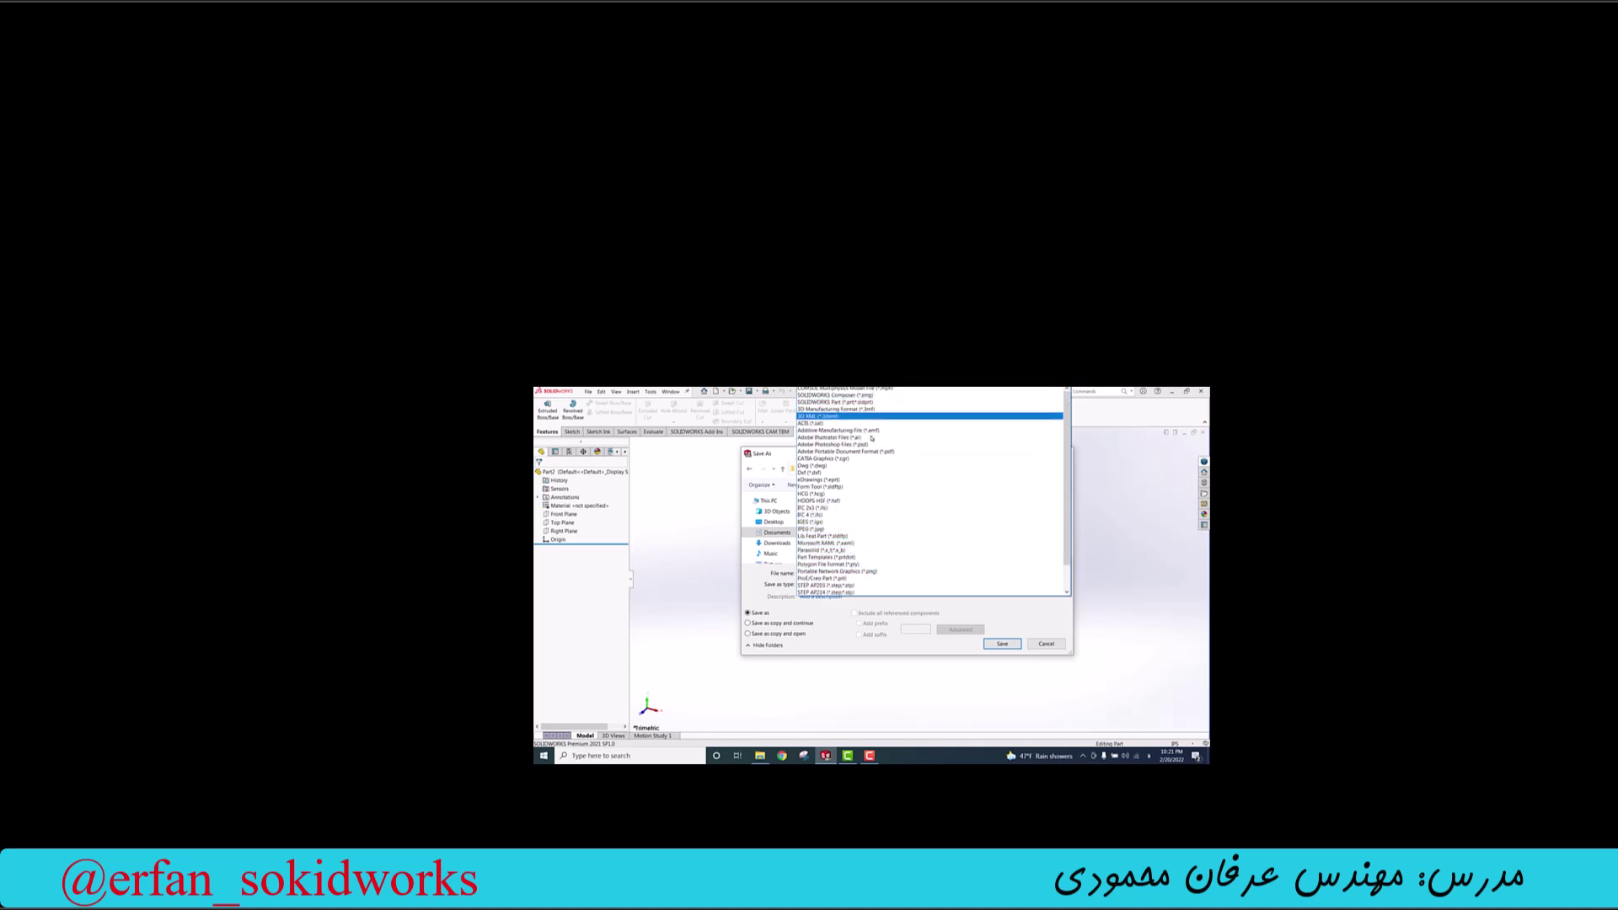
pyautogui.click(1086, 596)
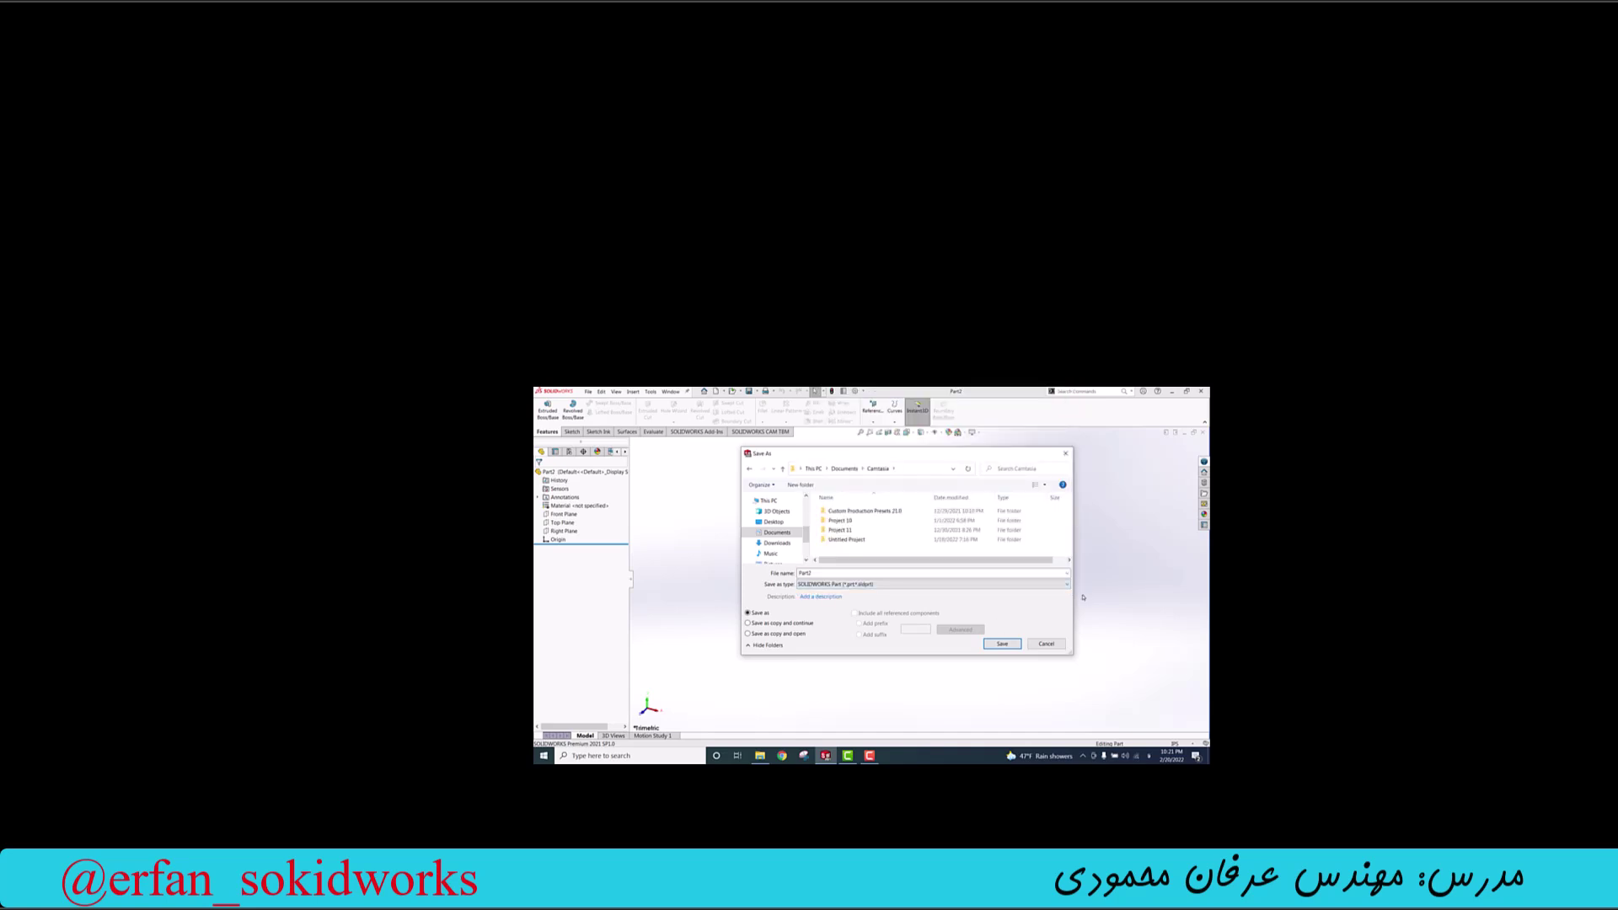
pyautogui.click(1044, 644)
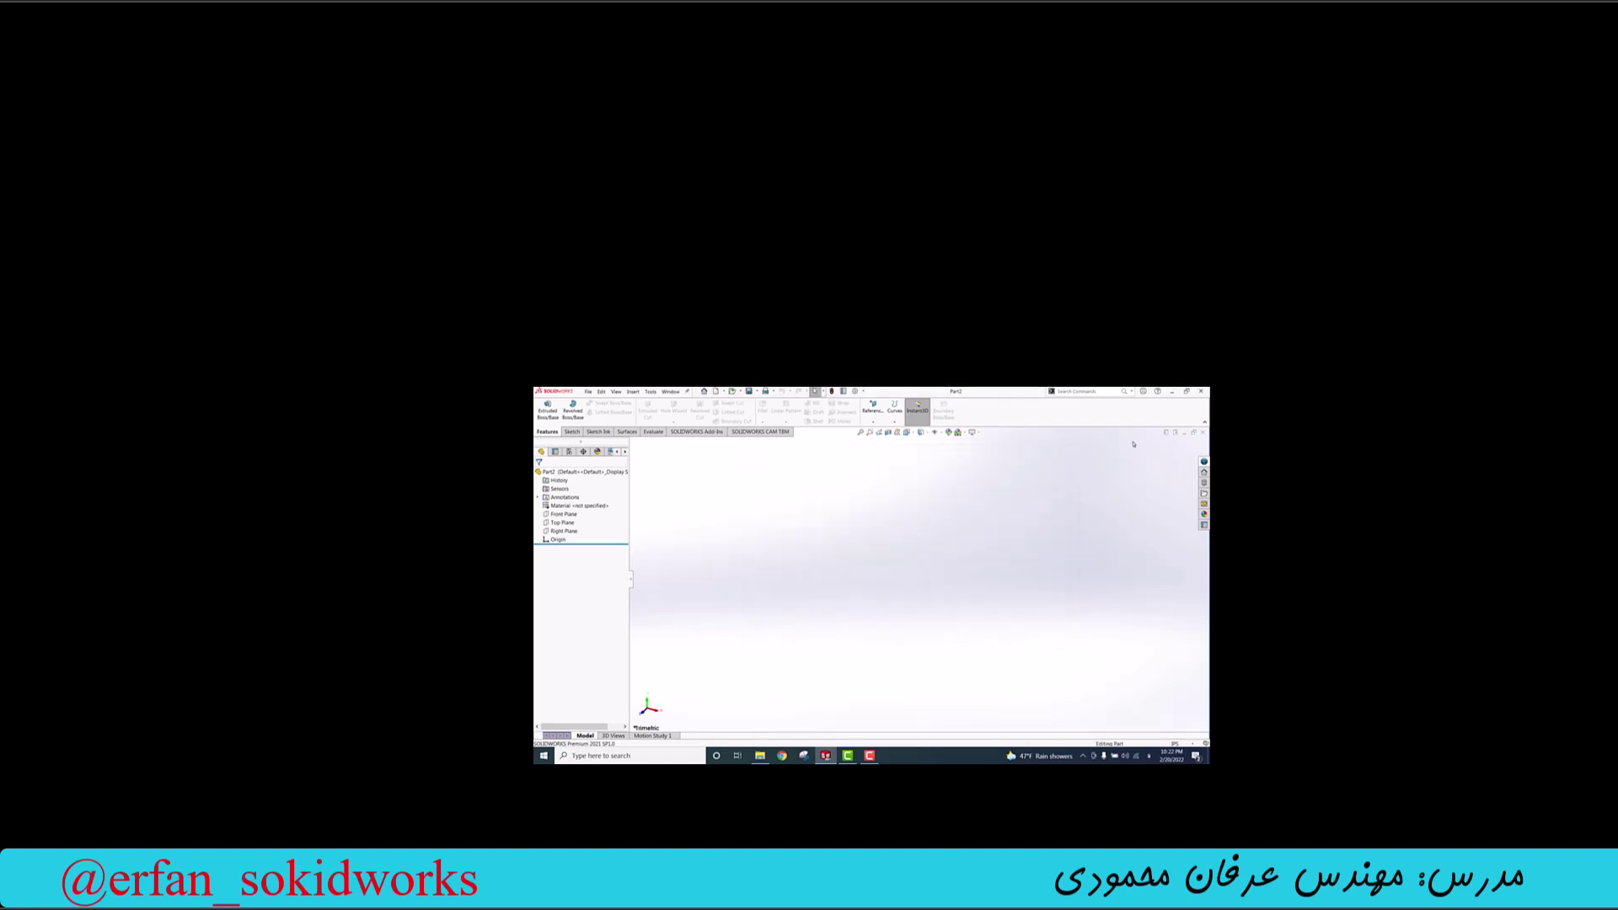
# Switch to PowerPoint by opening the presentation on the desktop to view the table of file formats.
pyautogui.click(1173, 392)
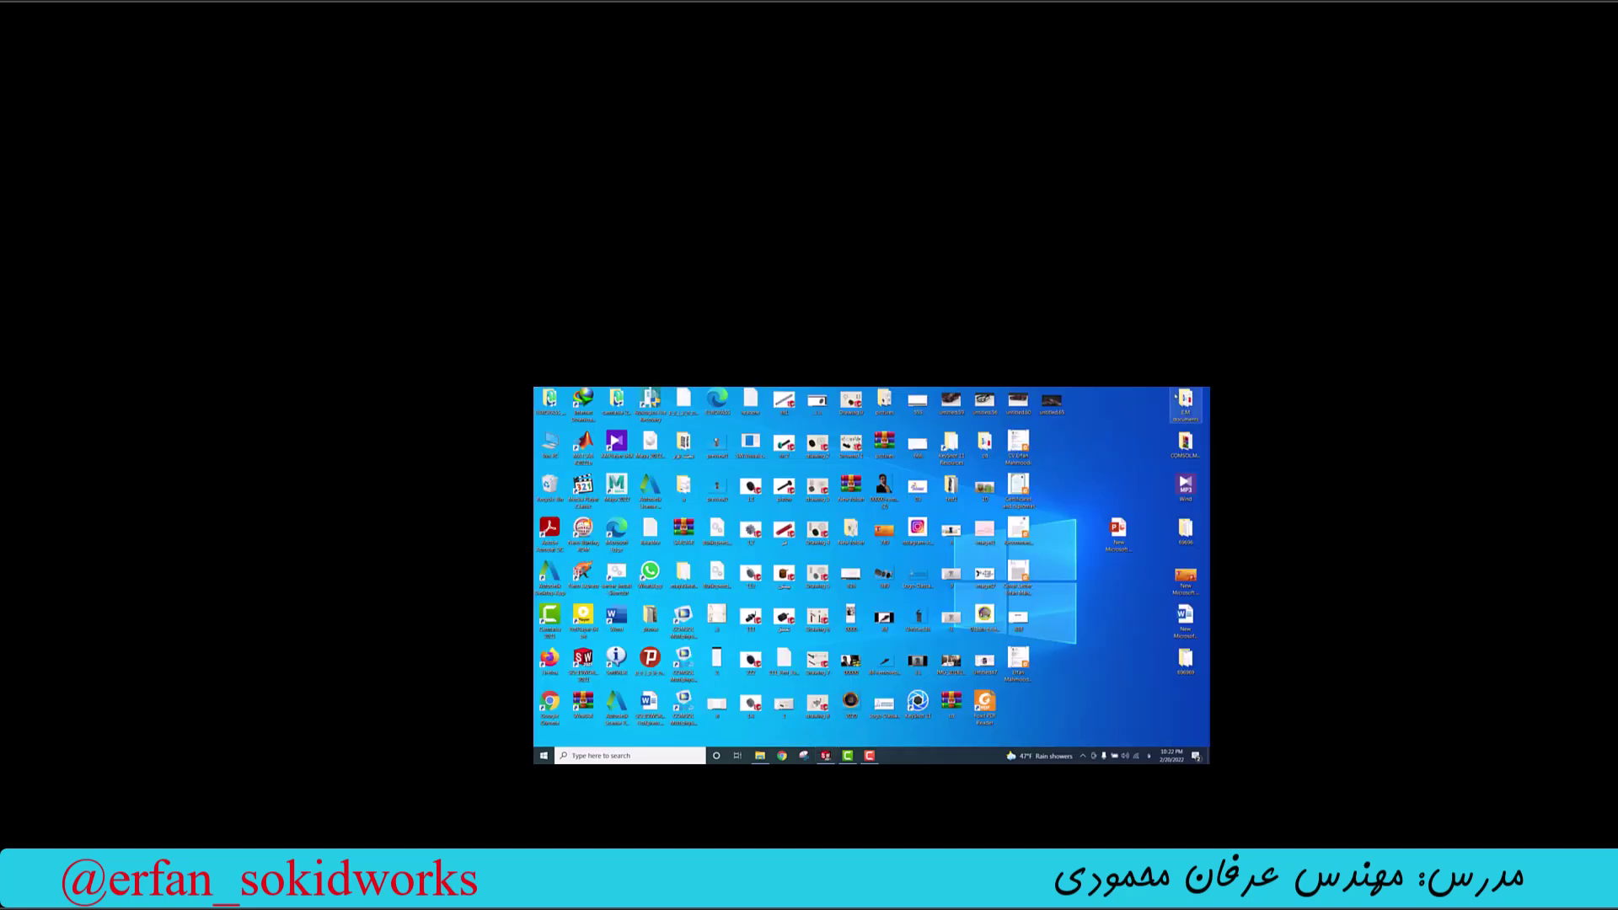
pyautogui.click(1126, 540)
pyautogui.click(1124, 541)
pyautogui.doubleClick(1123, 541)
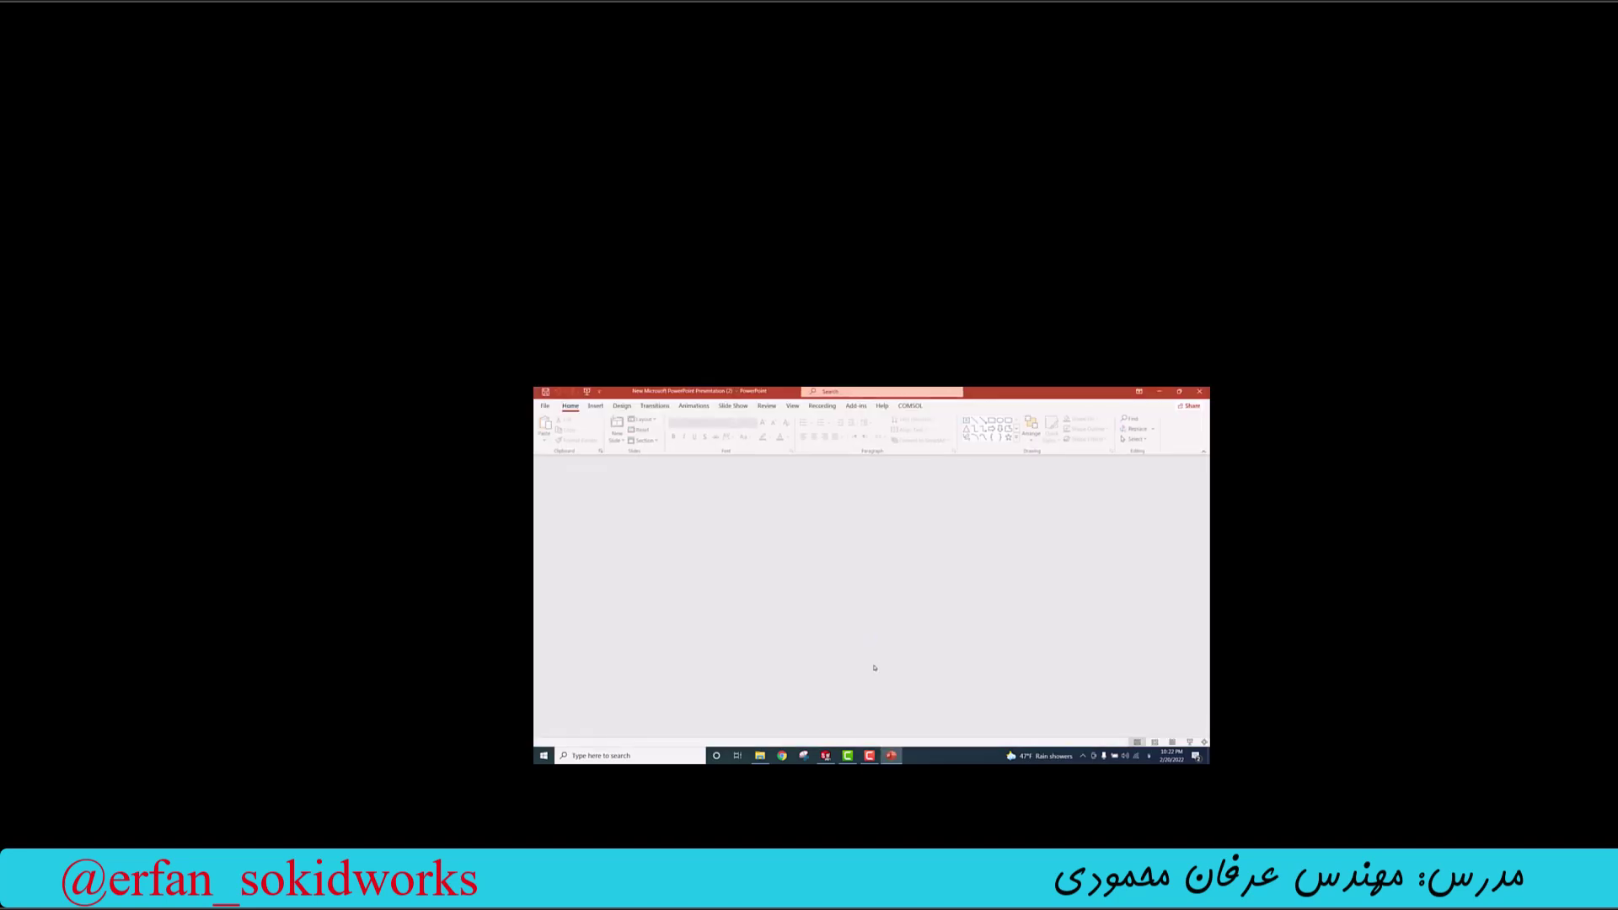
pyautogui.click(972, 646)
pyautogui.rightClick(1120, 536)
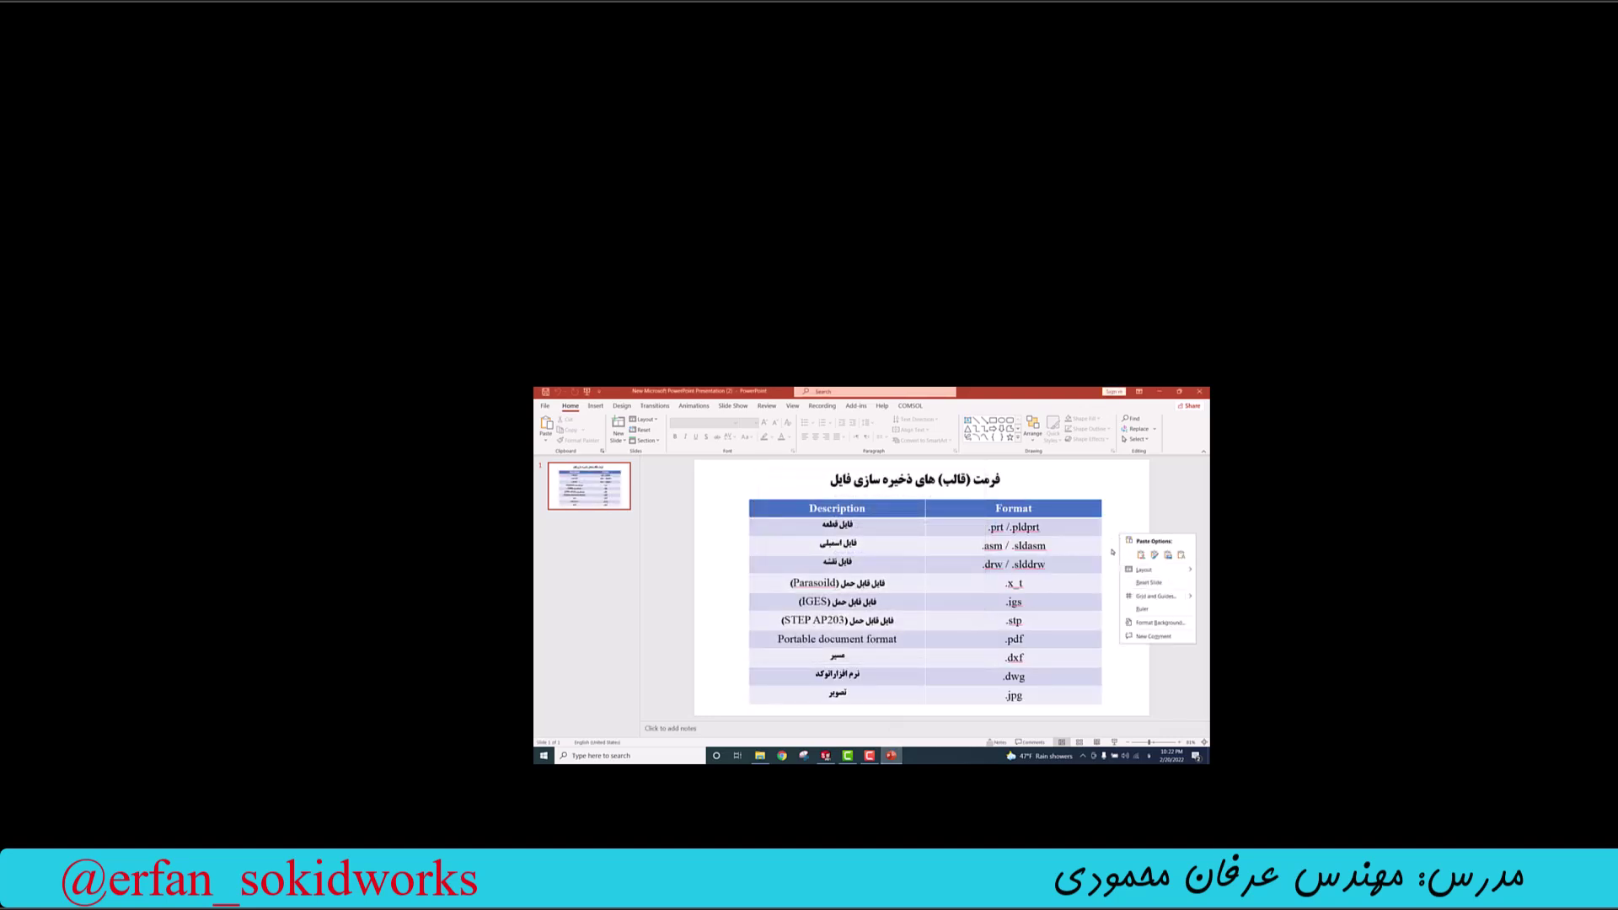